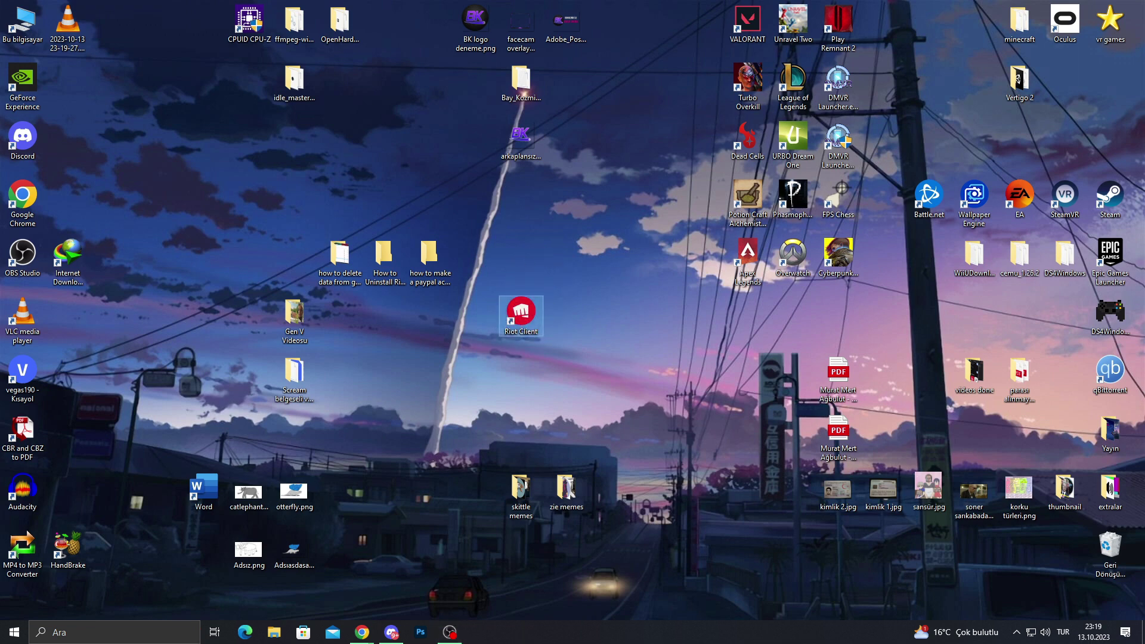
# Step: Bring up the context menu of the Riot Client shortcut on the desktop
pyautogui.rightClick(525, 314)
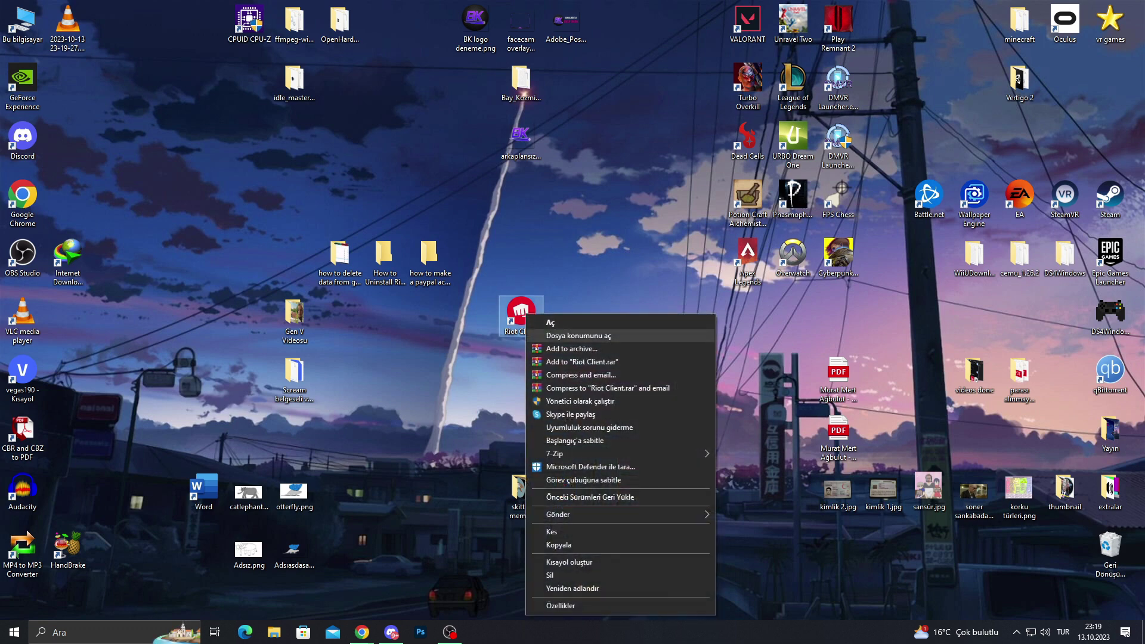
# Step: Jump to the Riot Client install folder, then climb via Riot Games to the C: drive root
pyautogui.click(578, 335)
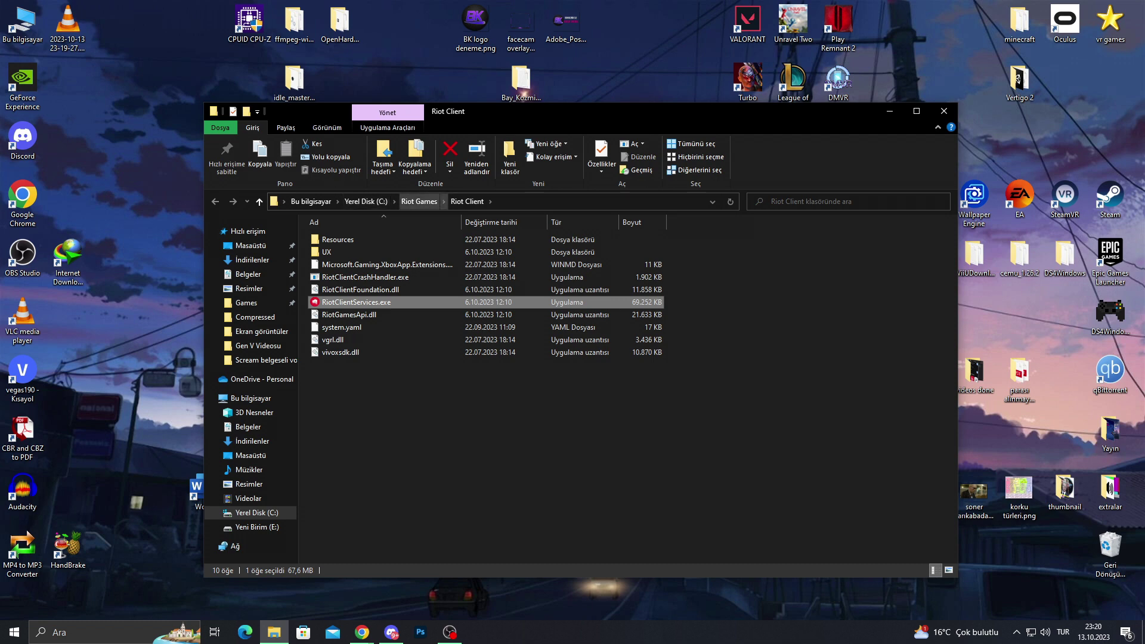
pyautogui.click(419, 201)
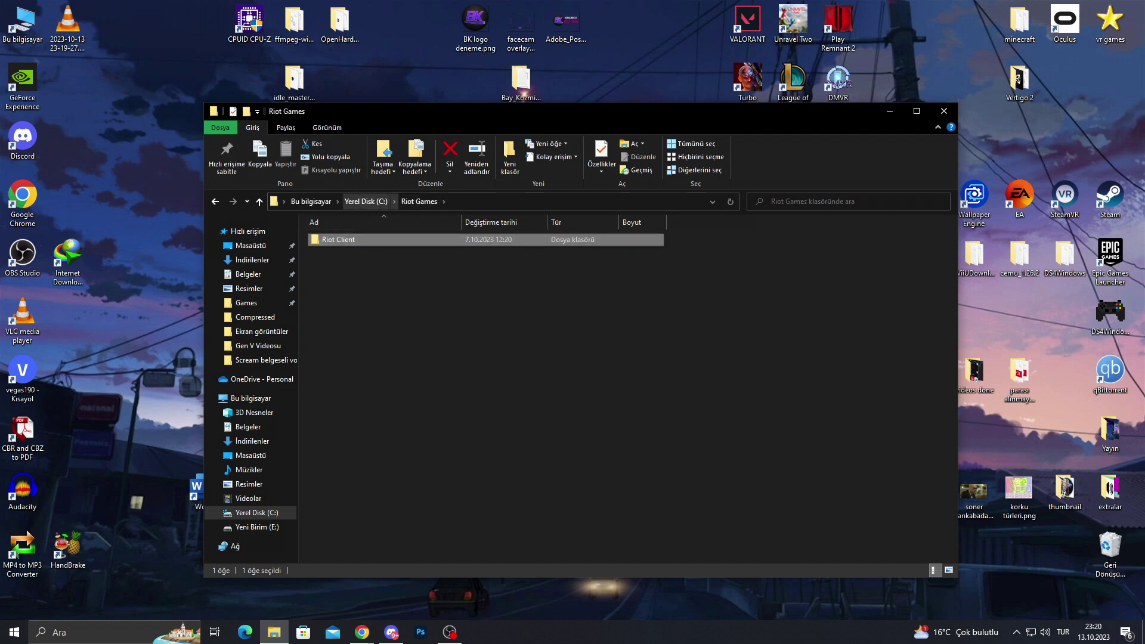
pyautogui.click(366, 201)
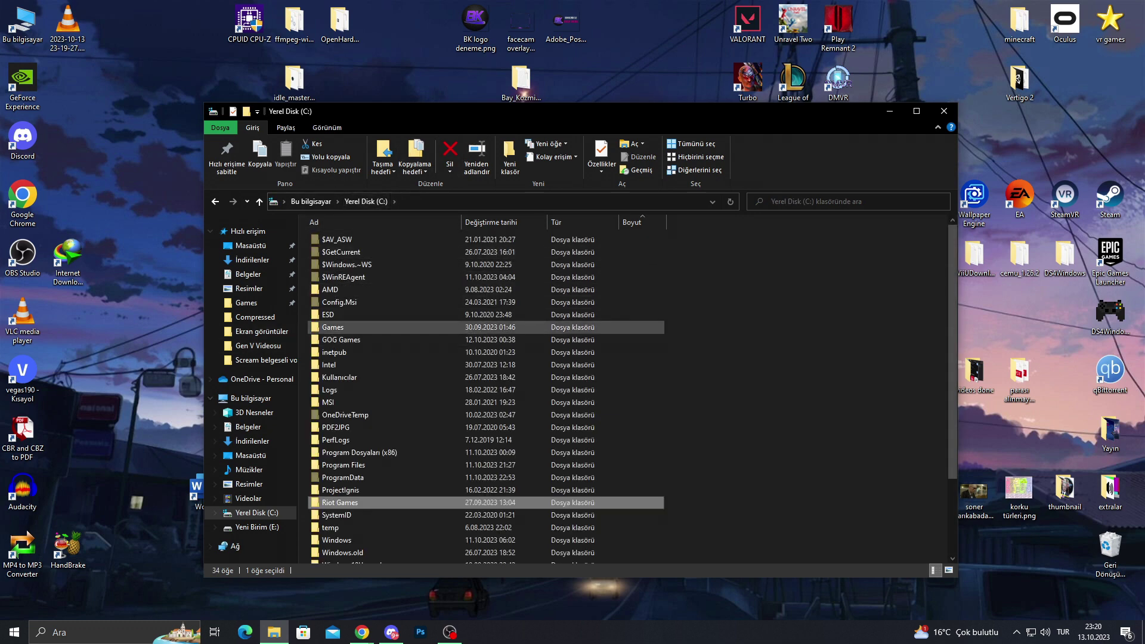
pyautogui.scroll(-3, 337, 410)
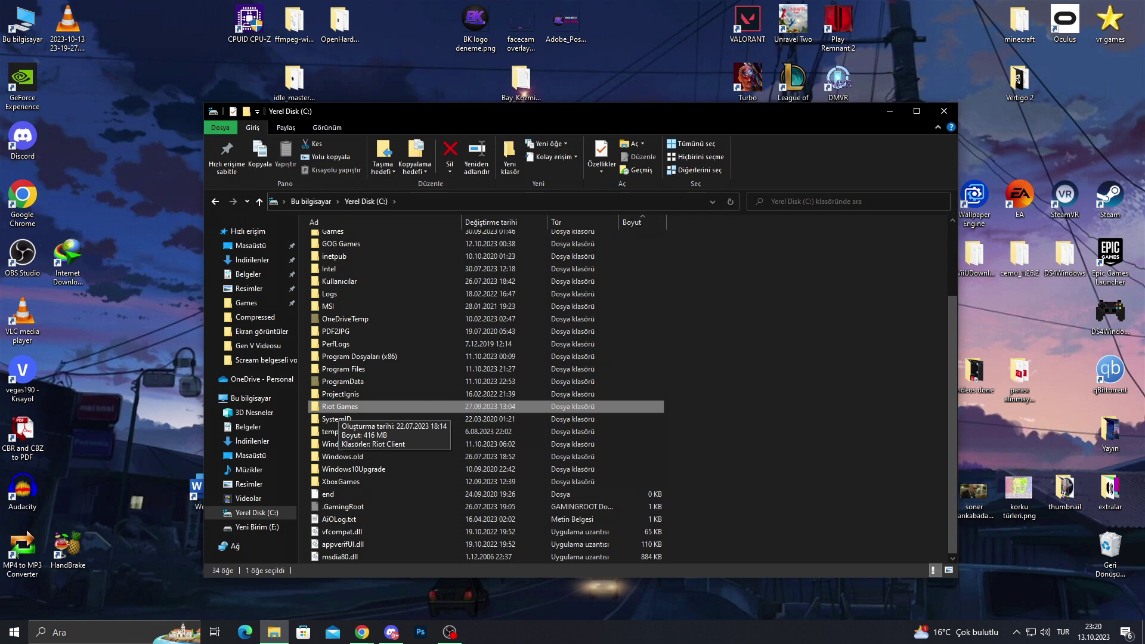
# Step: Try to delete the Riot Games folder on C:, which triggers the Folder In Use warning
pyautogui.click(335, 407)
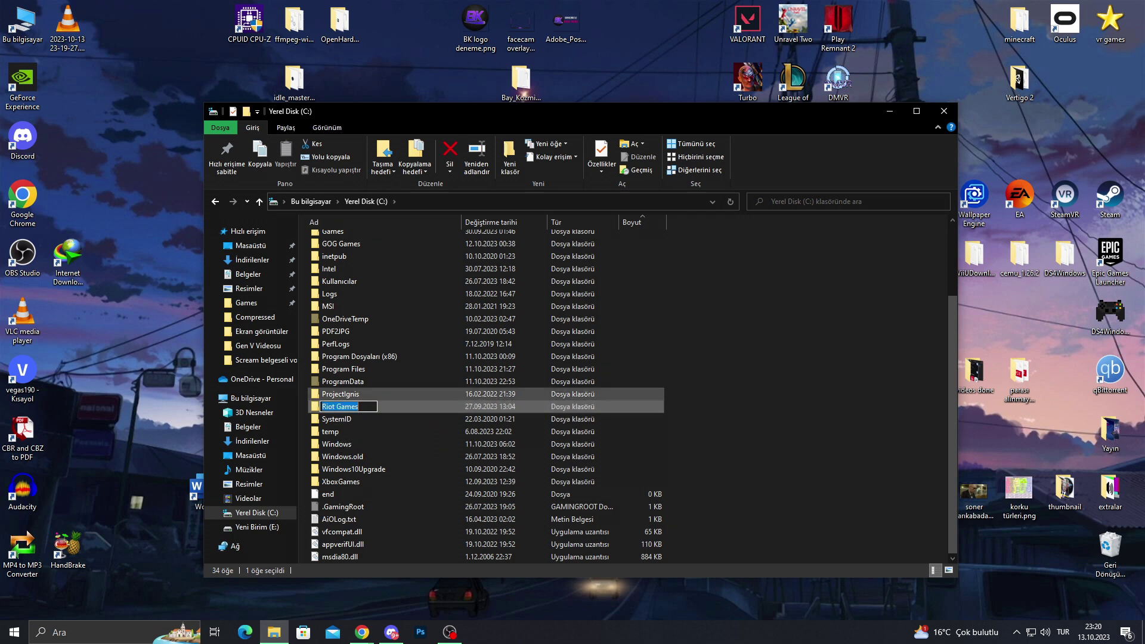
pyautogui.rightClick(529, 406)
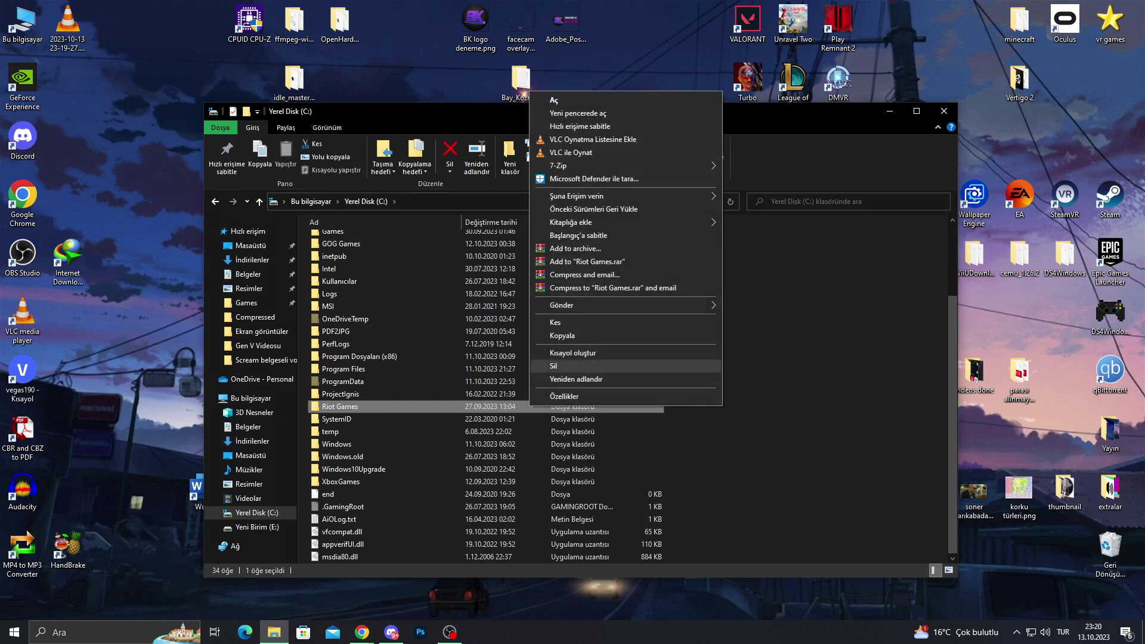
pyautogui.click(560, 365)
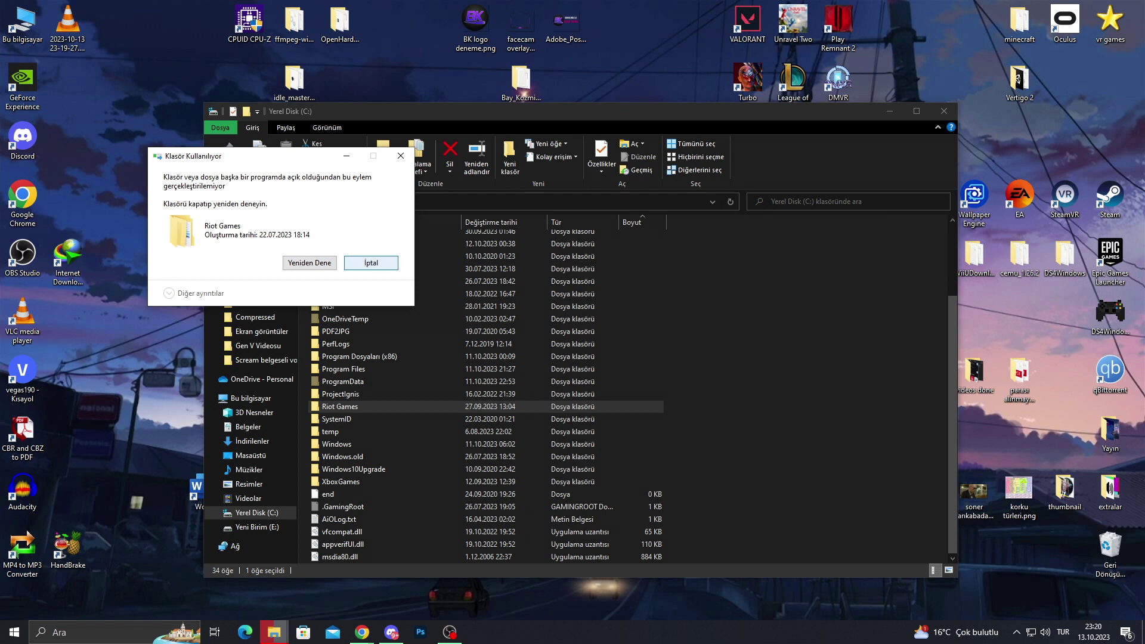
pyautogui.click(1016, 631)
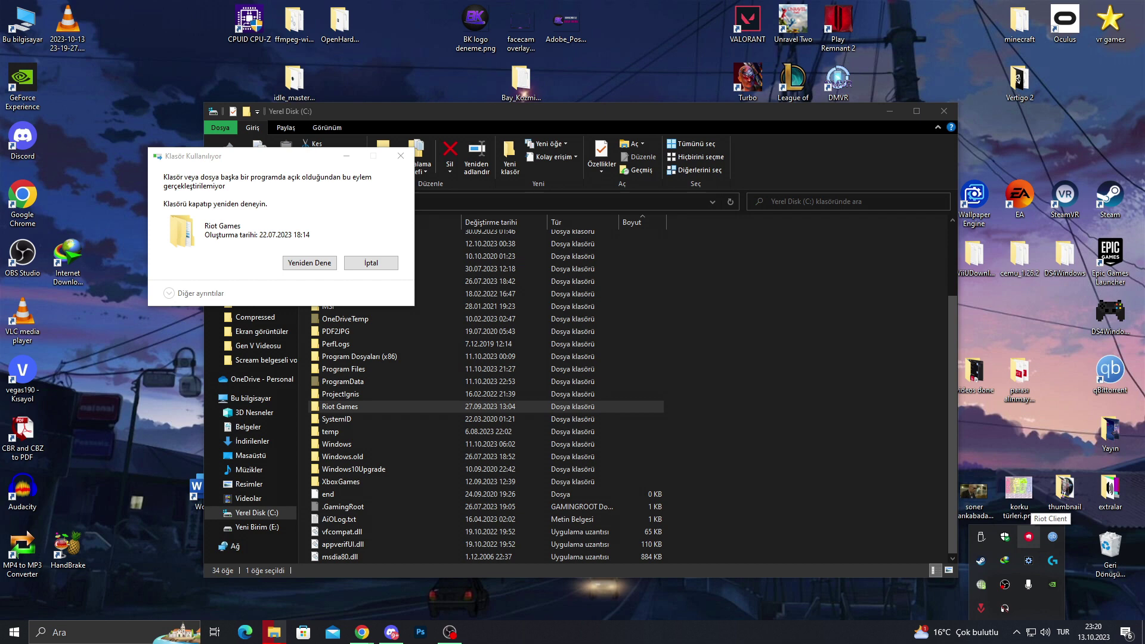
# Step: Exit Riot Client from the system tray and retry deleting the Riot Games folder
pyautogui.rightClick(1028, 537)
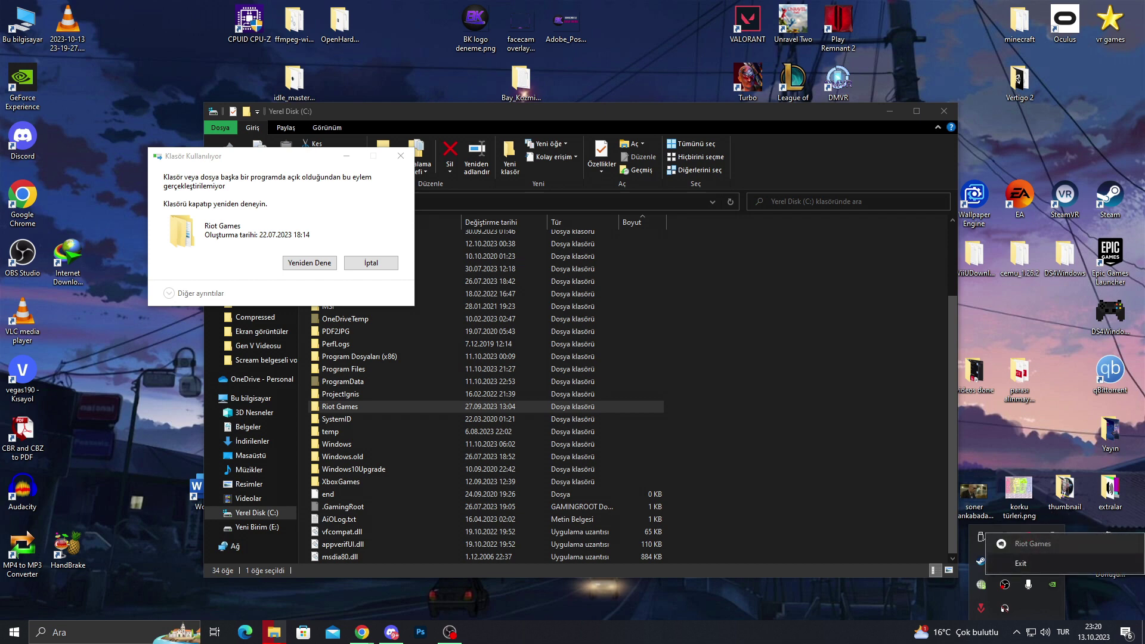
pyautogui.click(1020, 563)
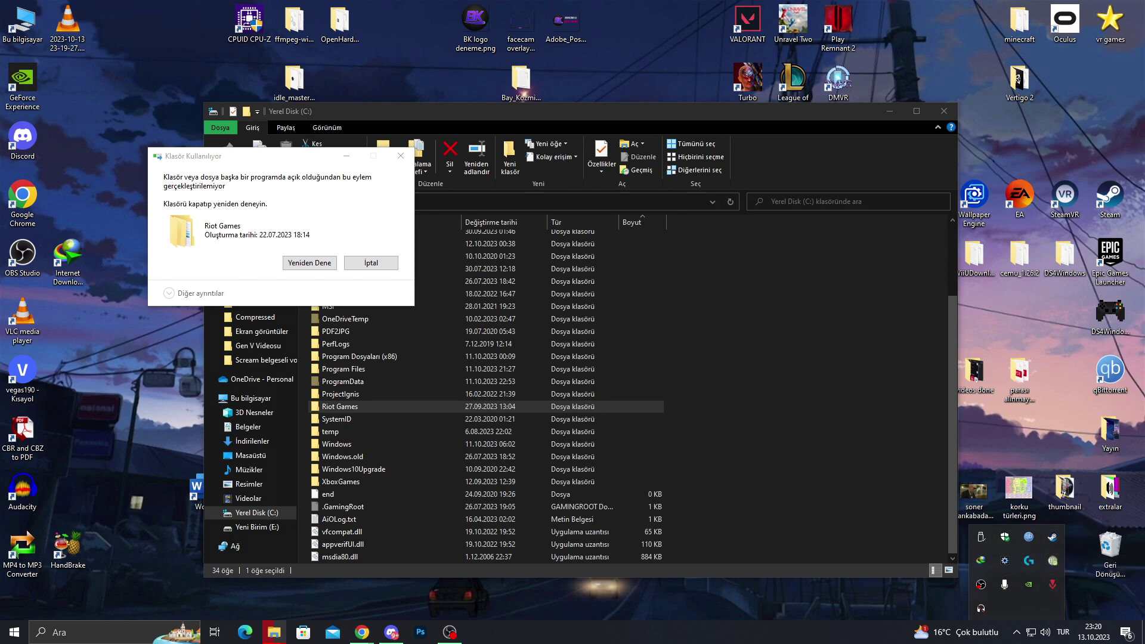
pyautogui.click(309, 262)
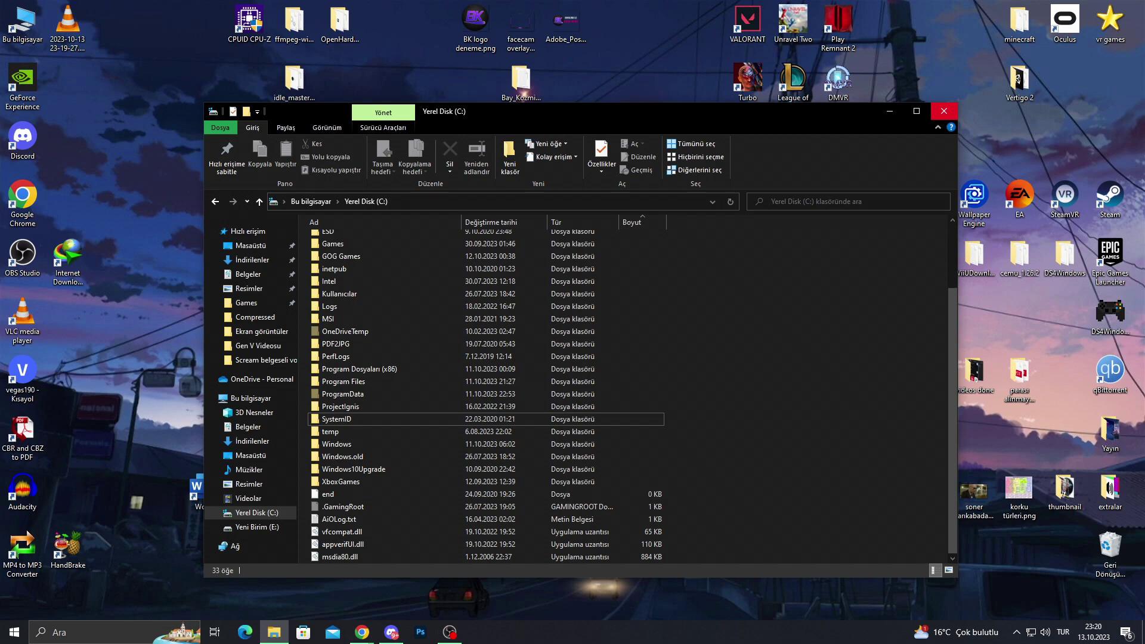
# Step: Close Explorer, search 'riot', and open the Riot Client result's Start Menu shortcut folder
pyautogui.click(944, 110)
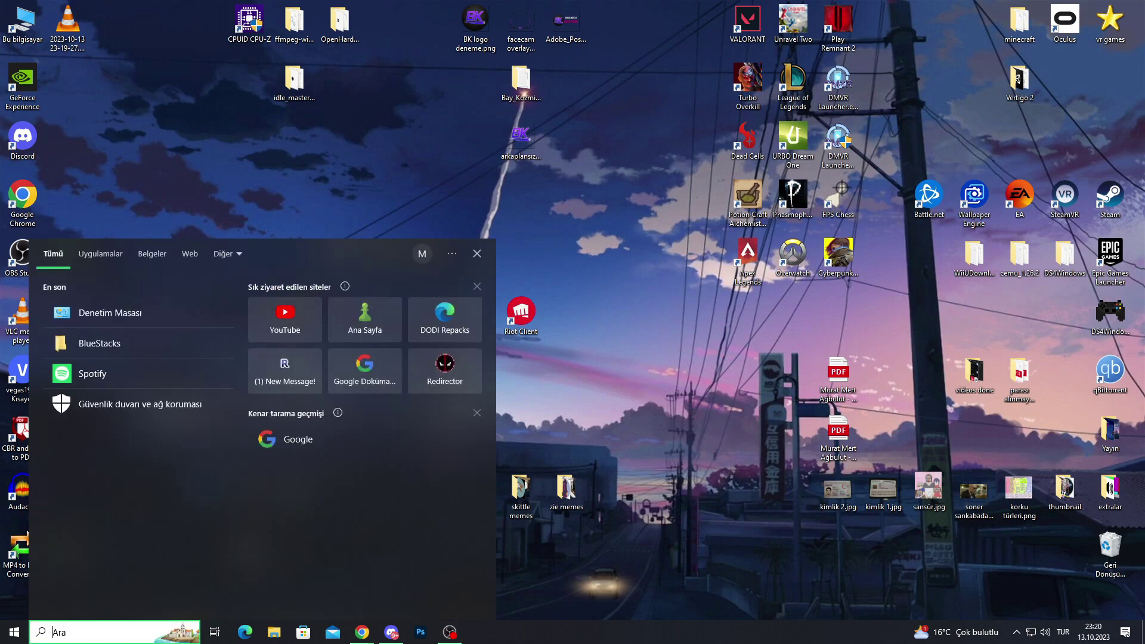
pyautogui.write('riot')
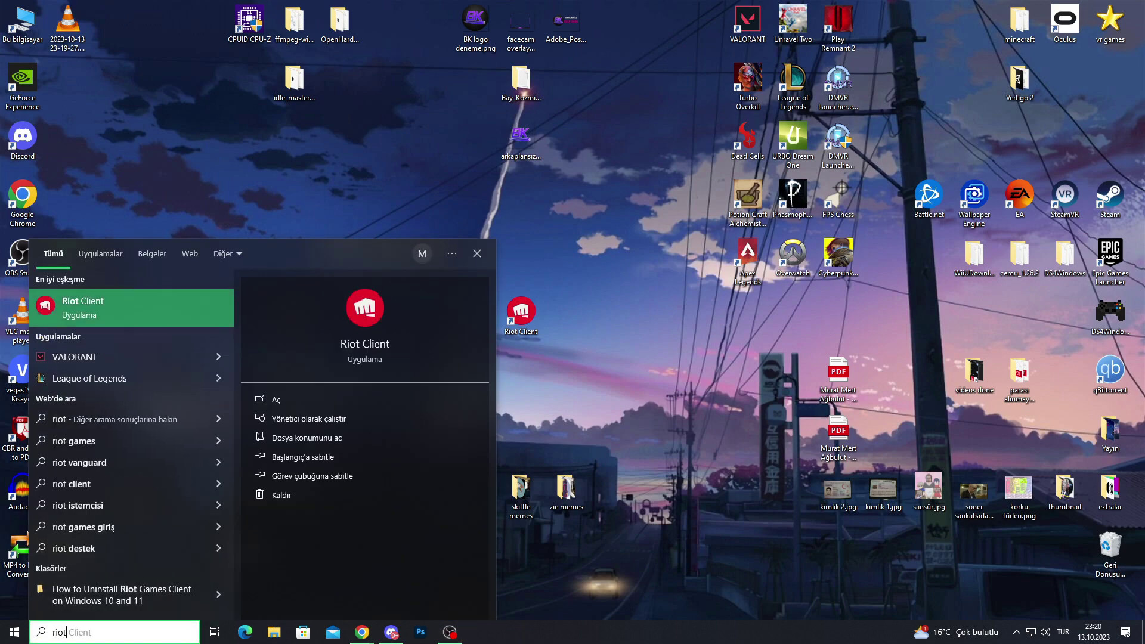
pyautogui.rightClick(146, 311)
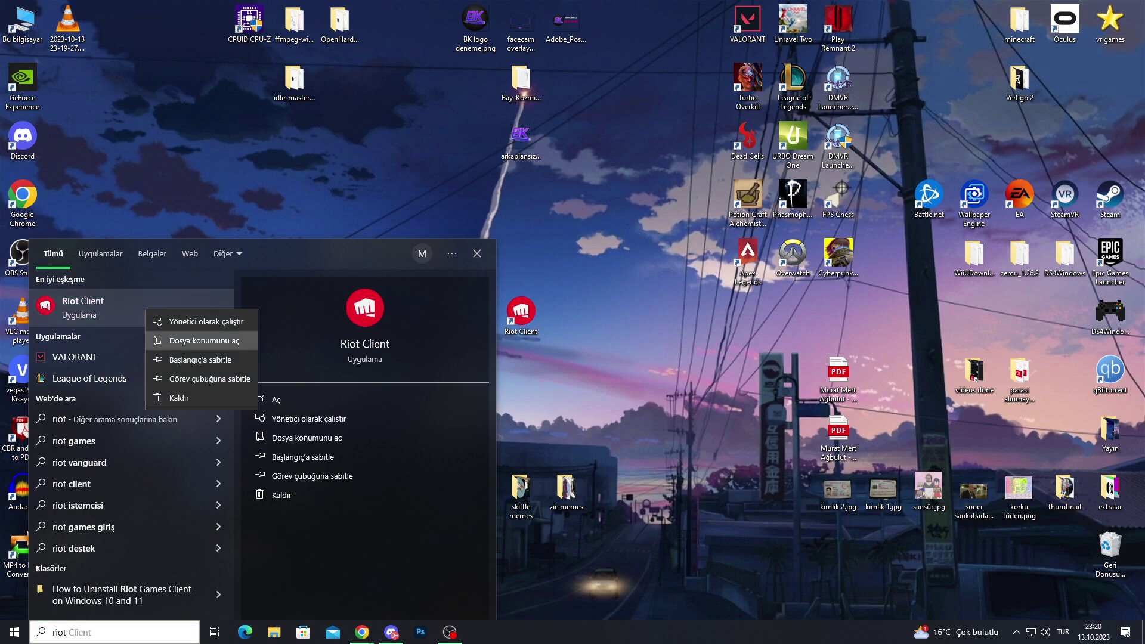
pyautogui.click(203, 341)
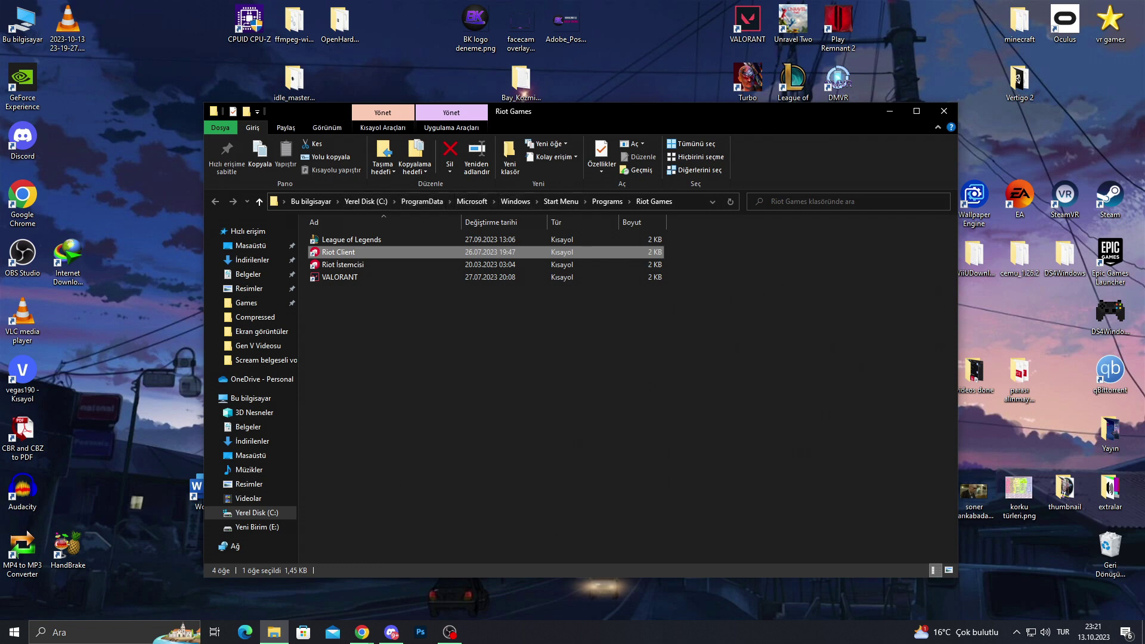
# Step: Delete the Riot Games shortcut folder from Start Menu Programs, then close Explorer
pyautogui.click(606, 201)
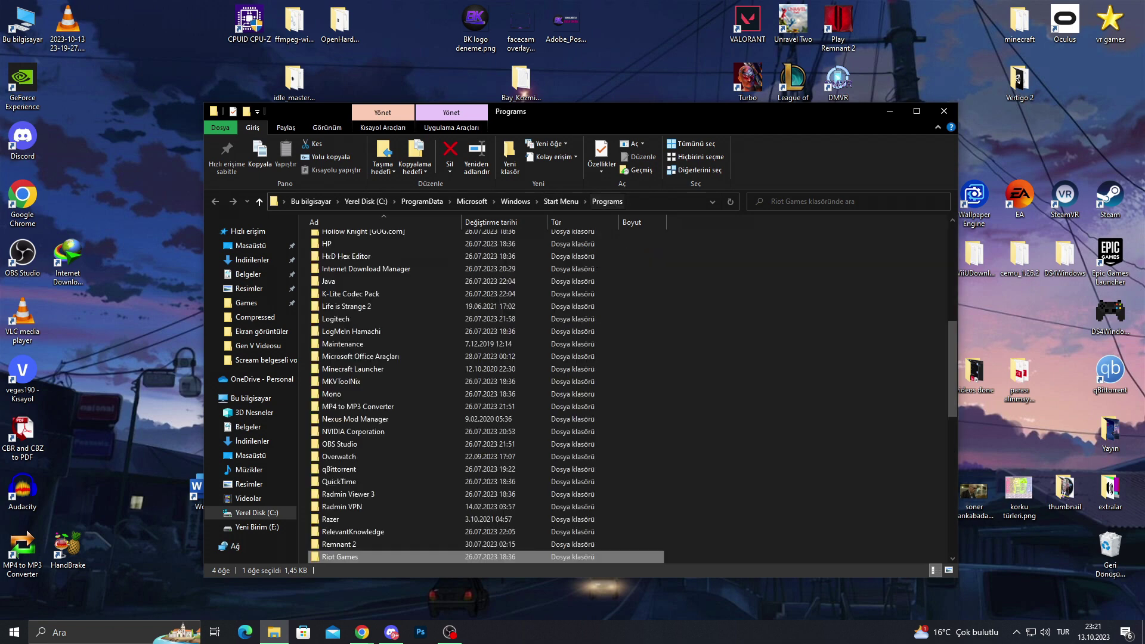
pyautogui.scroll(-4, 349, 410)
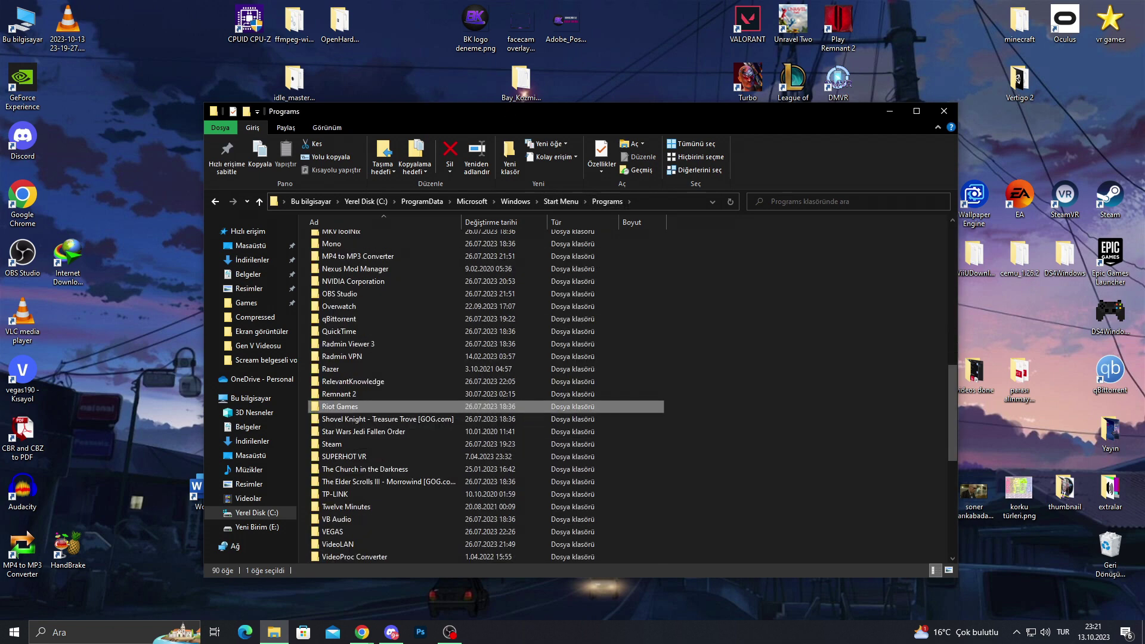
pyautogui.rightClick(382, 406)
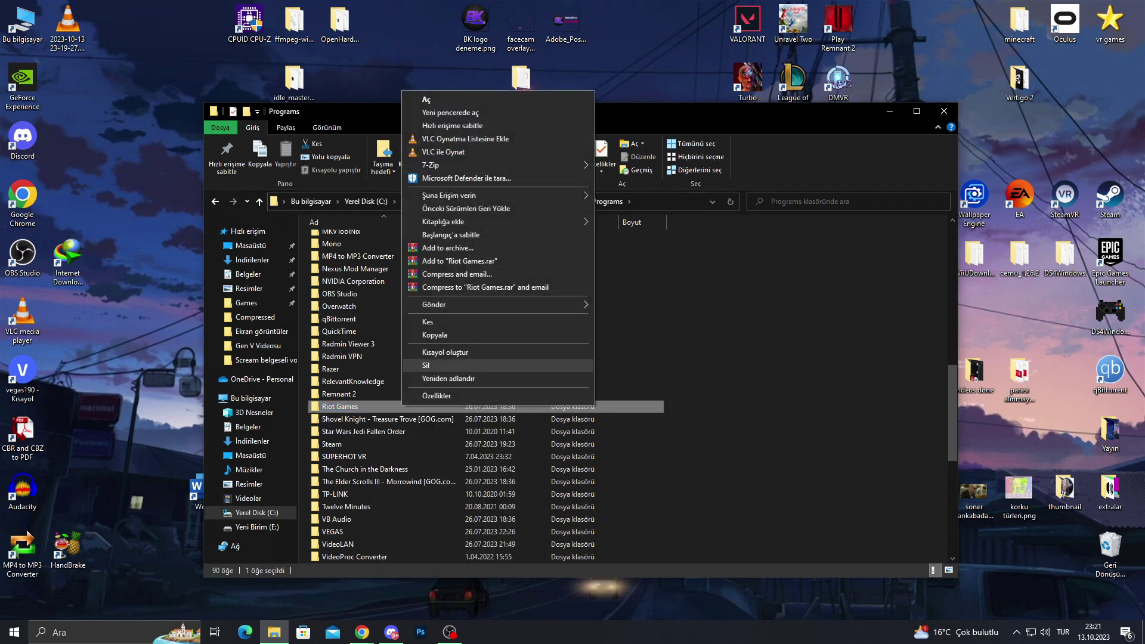
pyautogui.click(425, 365)
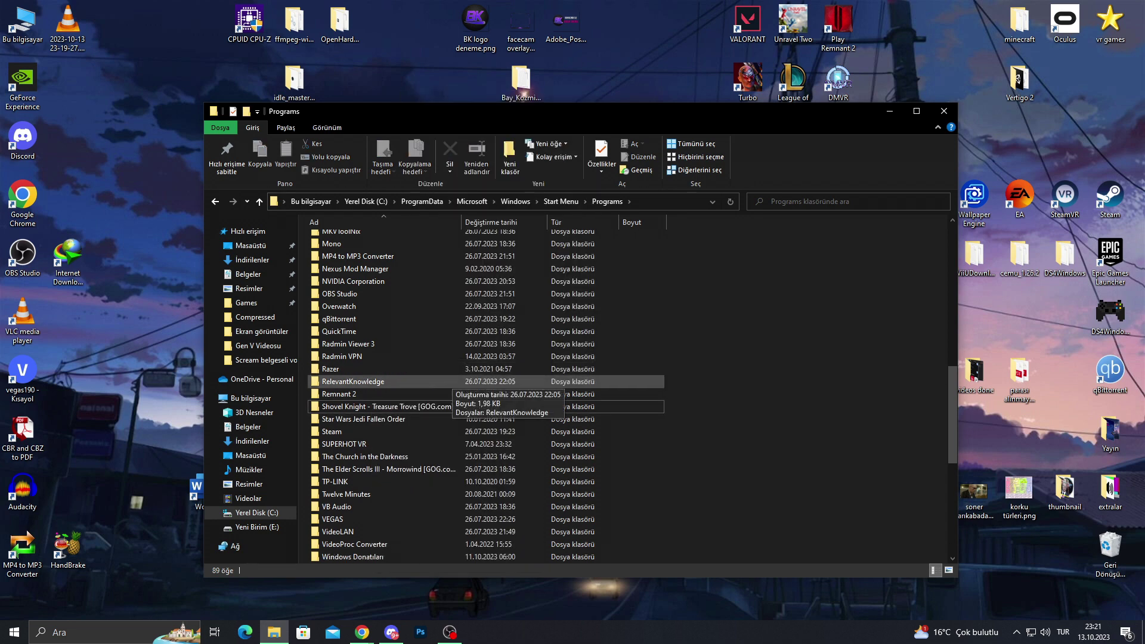
pyautogui.scroll(2, 382, 357)
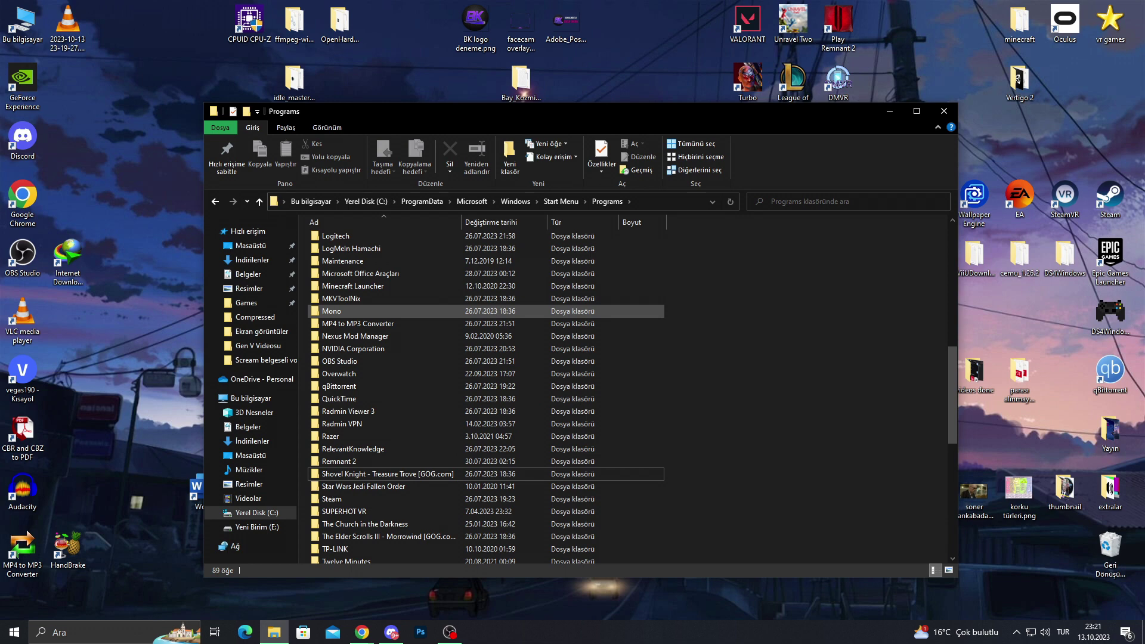
pyautogui.scroll(4, 393, 310)
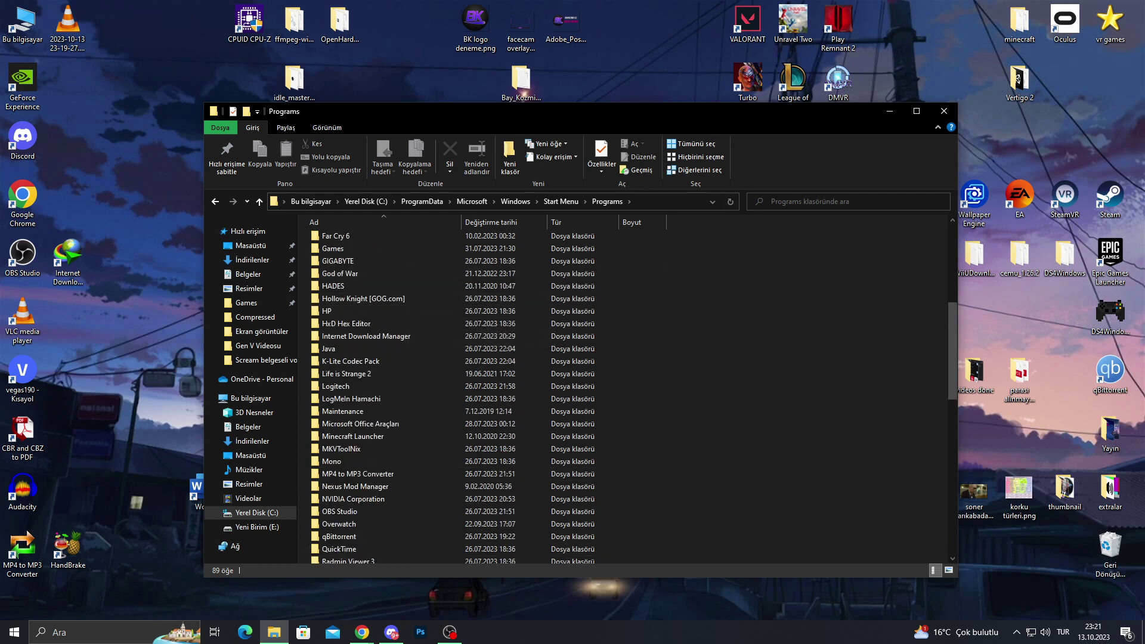
pyautogui.click(943, 111)
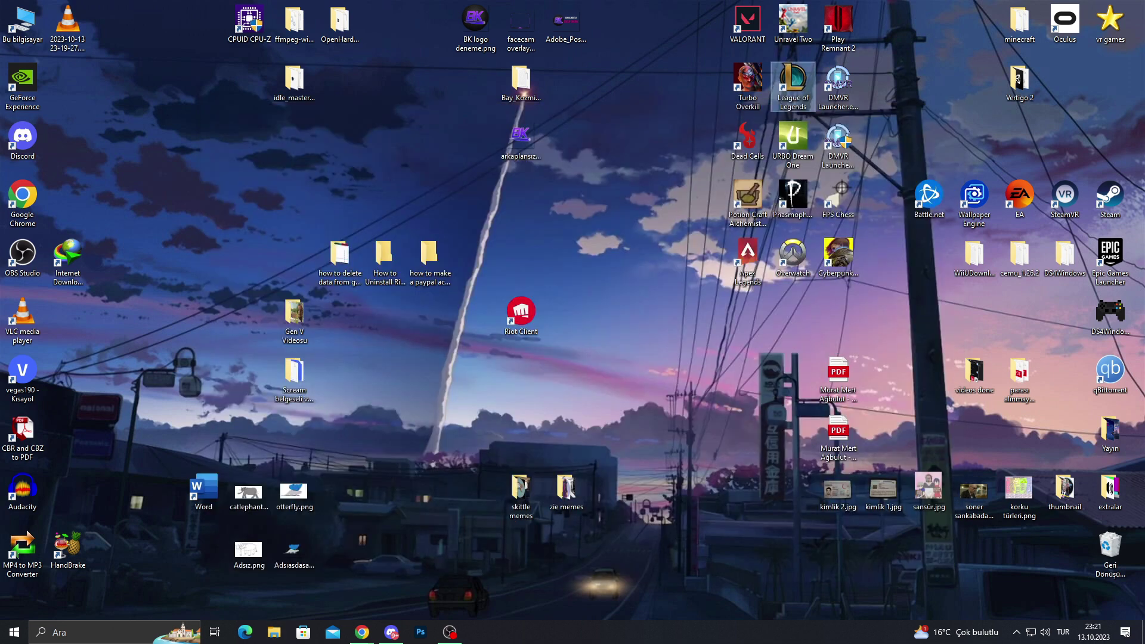
# Step: Line up the VALORANT and League of Legends shortcuts, then try VALORANT's missing file location
pyautogui.moveTo(747, 21); pyautogui.dragTo(567, 304)
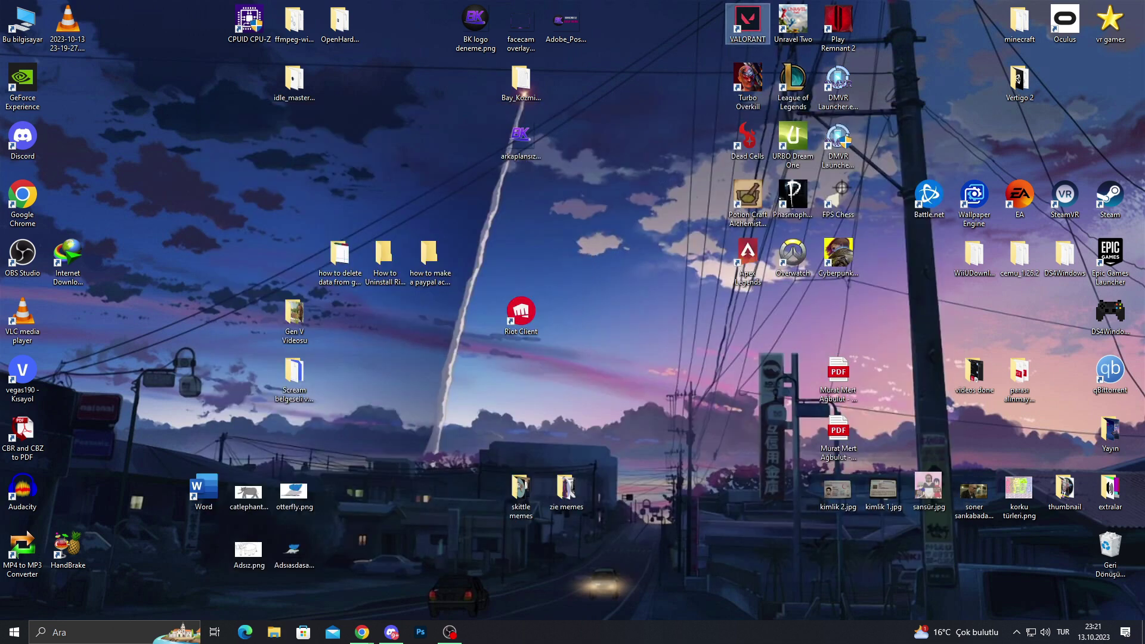
pyautogui.moveTo(792, 80); pyautogui.dragTo(612, 316)
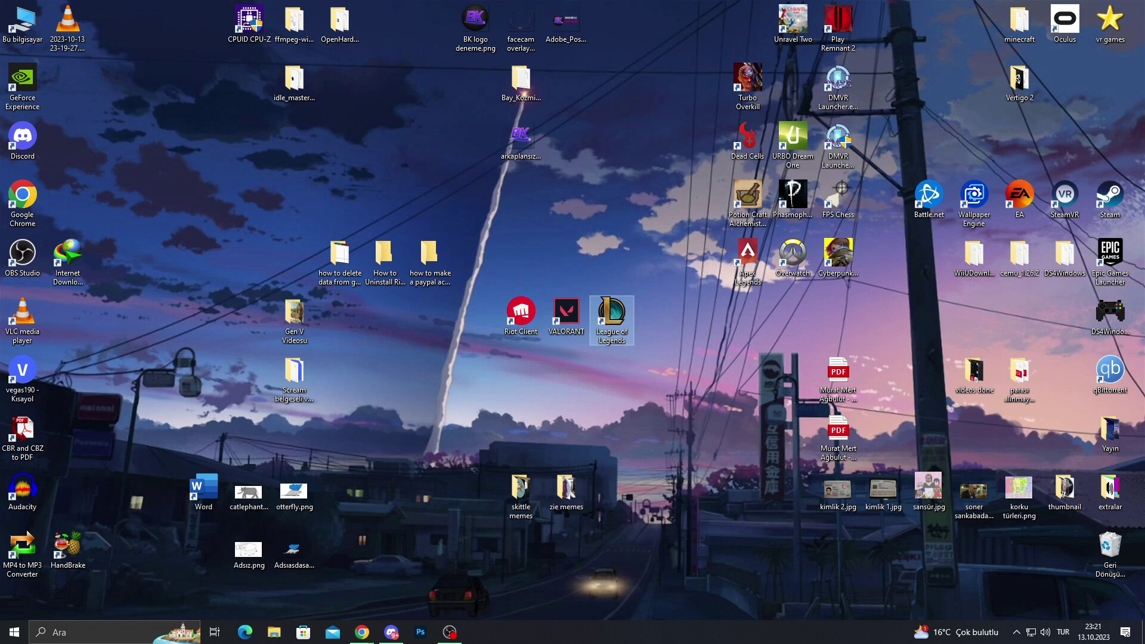
pyautogui.rightClick(569, 301)
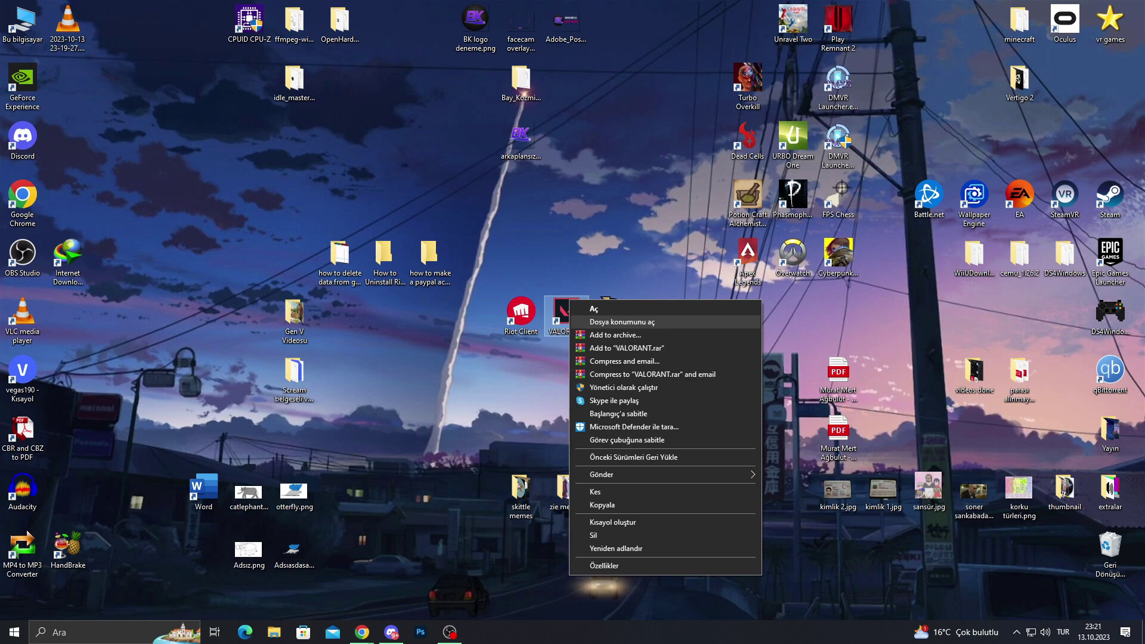
pyautogui.click(621, 322)
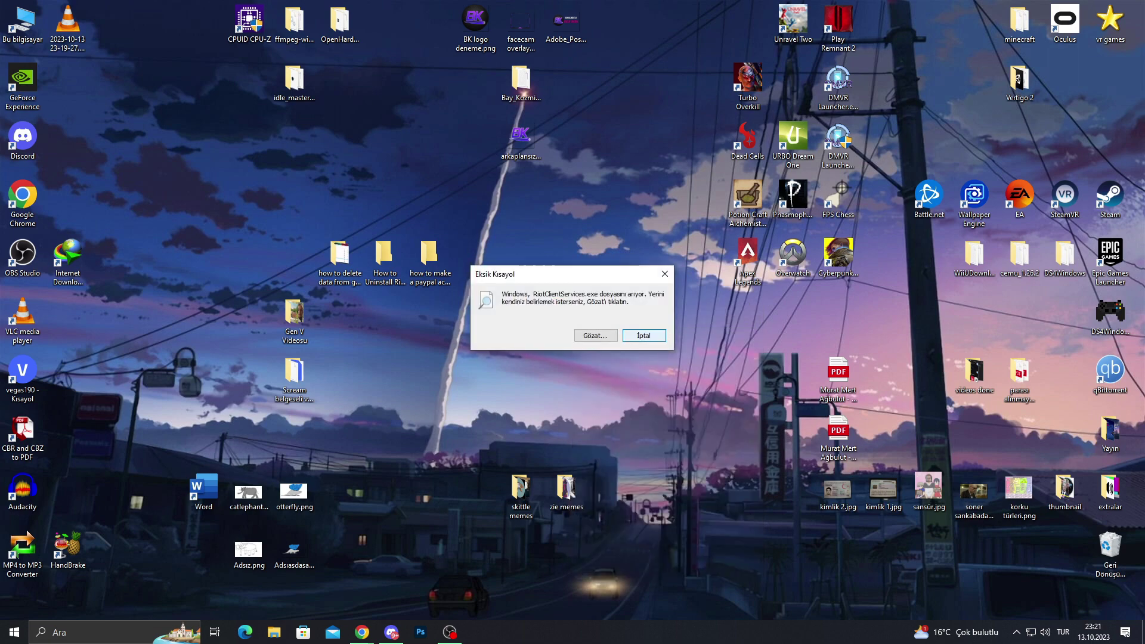
pyautogui.press('Return')
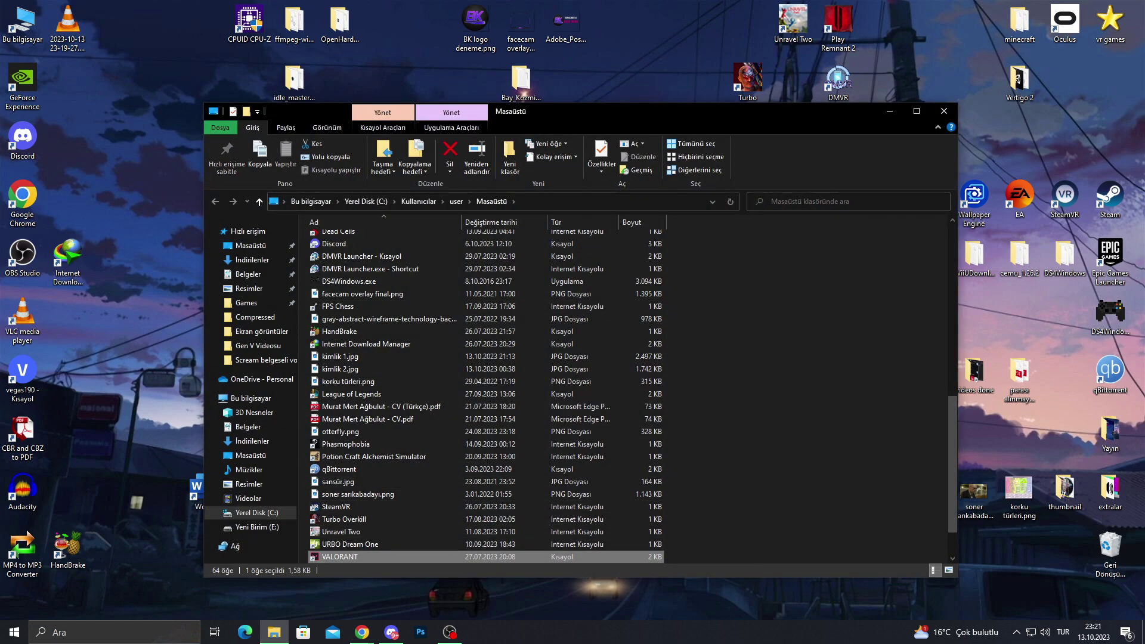
# Step: Close the Desktop folder window and open the C: drive from This PC
pyautogui.click(944, 111)
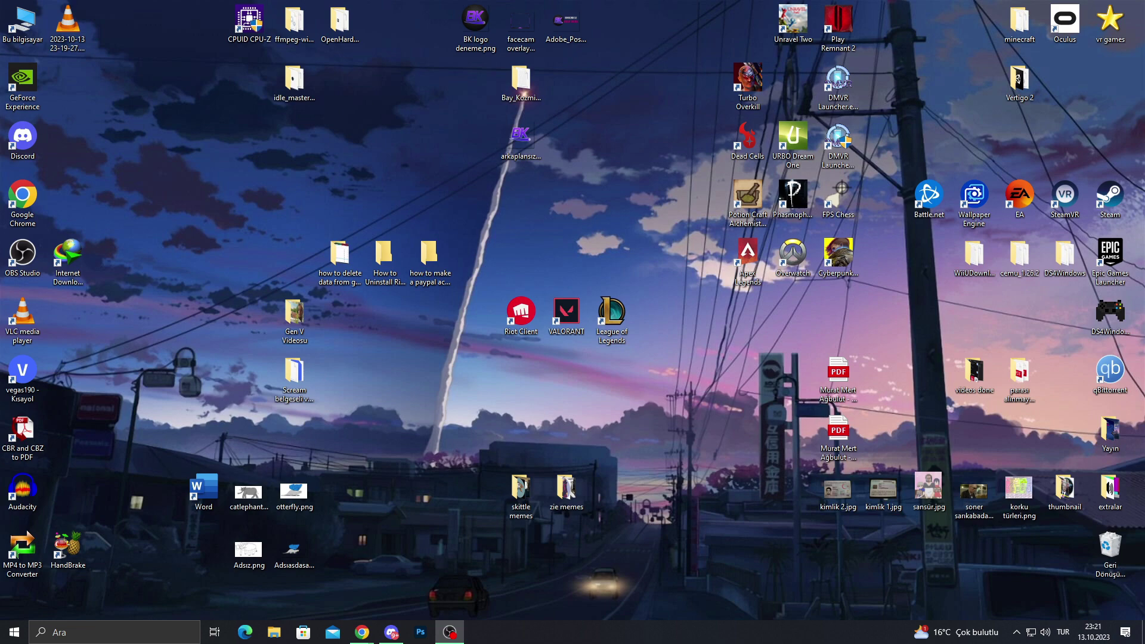
pyautogui.doubleClick(22, 23)
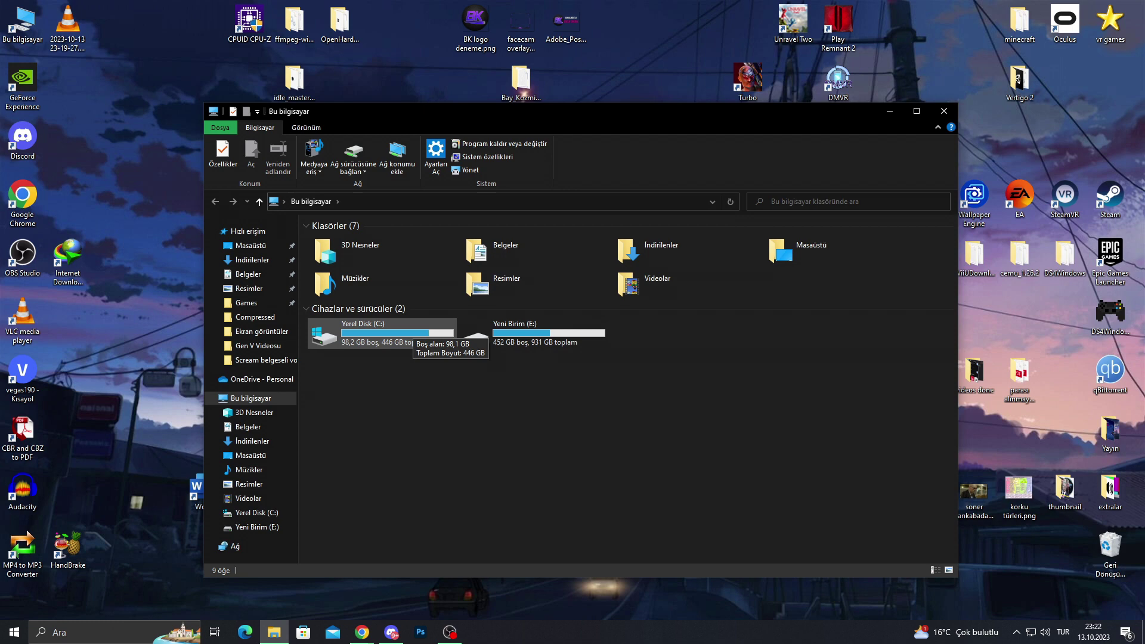
pyautogui.doubleClick(411, 328)
# Step: Look through the Games and Program Files folders on C: for Riot Games
pyautogui.doubleClick(412, 327)
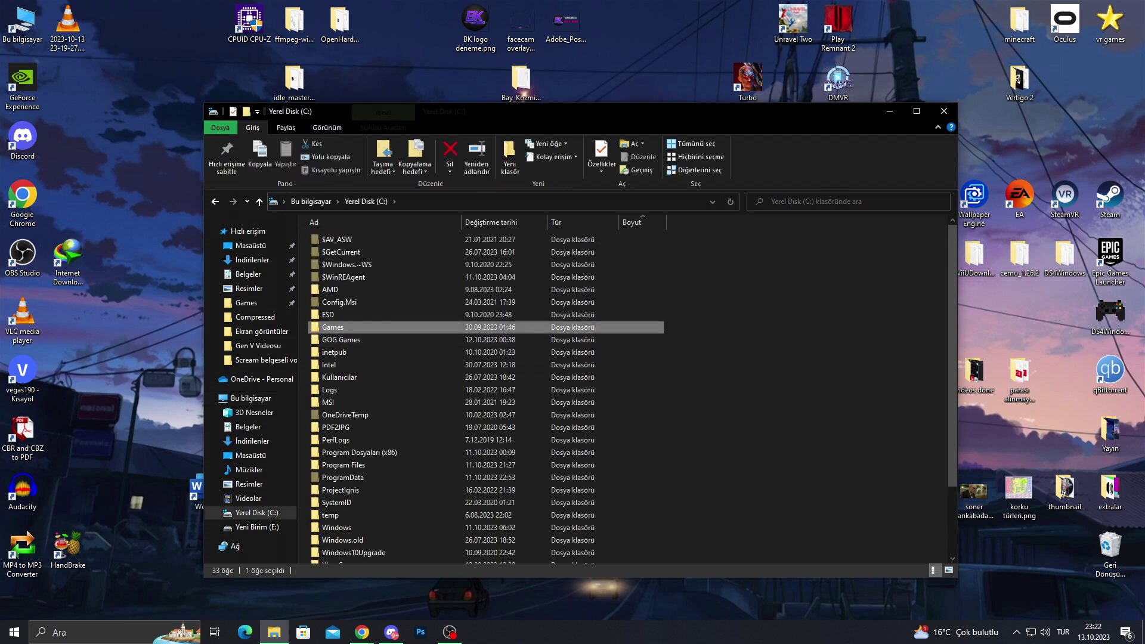
pyautogui.click(365, 202)
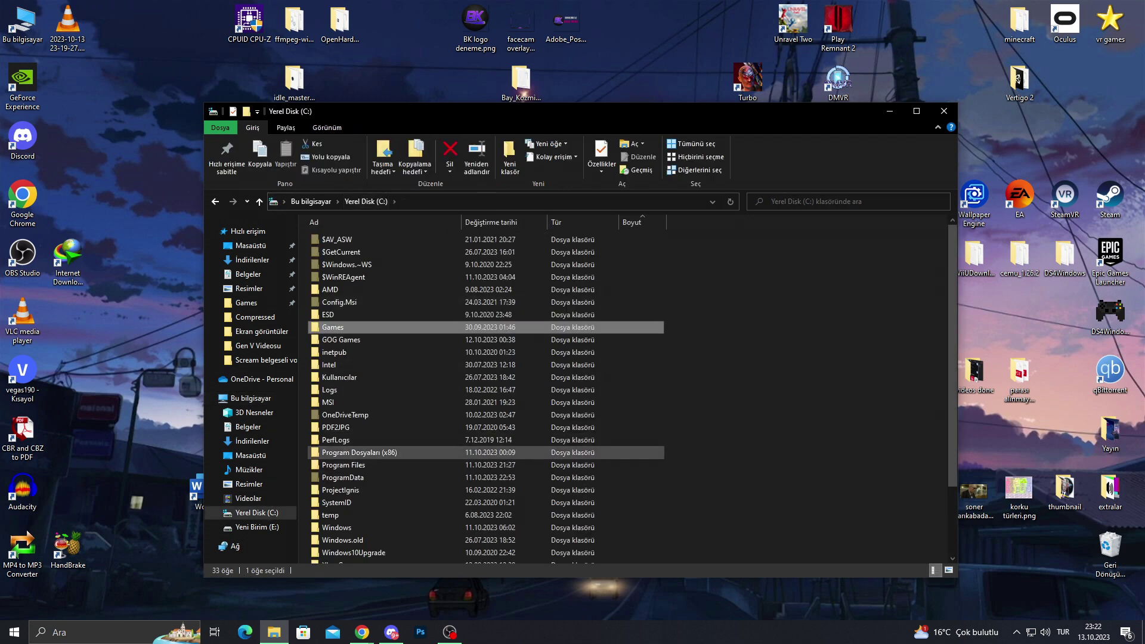
pyautogui.doubleClick(358, 465)
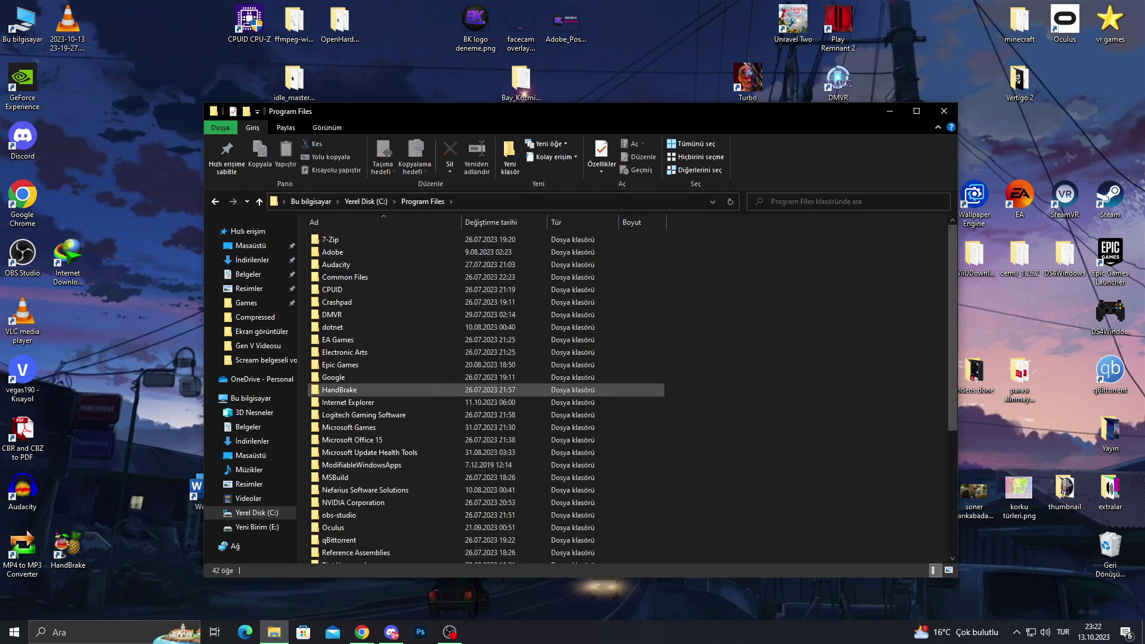
pyautogui.scroll(-4, 387, 419)
pyautogui.scroll(-2, 387, 418)
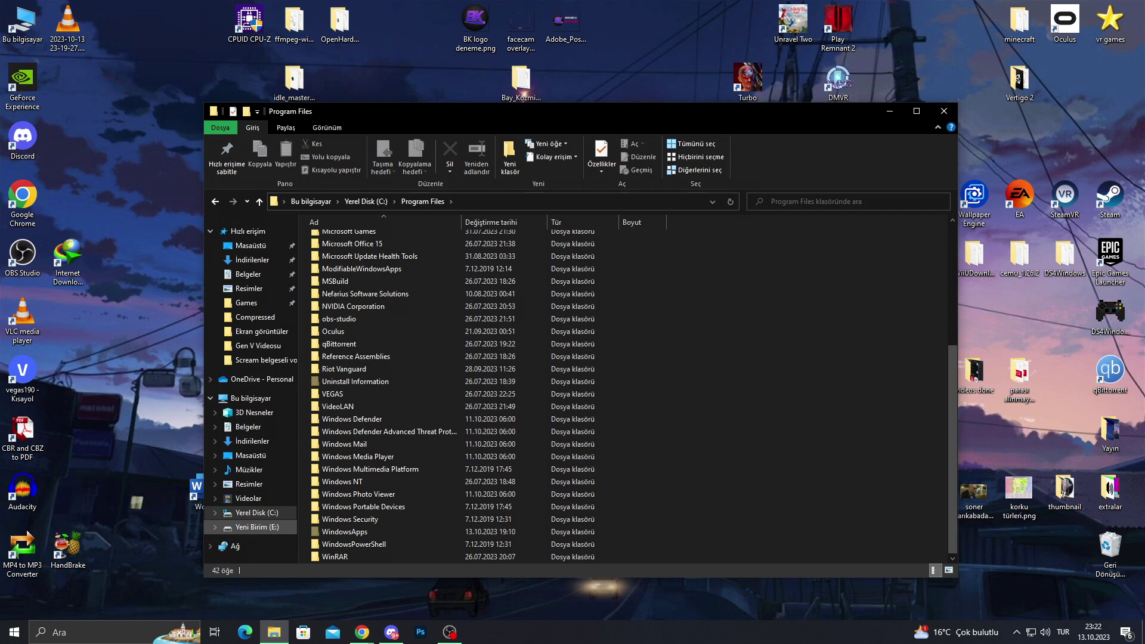
# Step: Open the Games folder on E: and delete its Riot Games folder
pyautogui.click(256, 526)
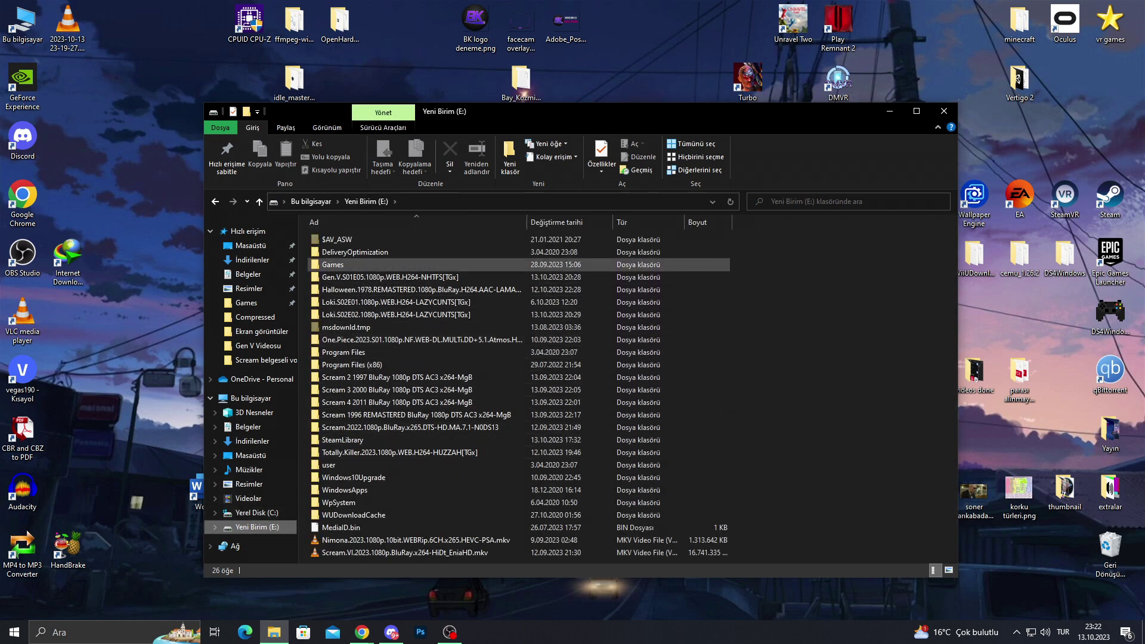
pyautogui.doubleClick(333, 264)
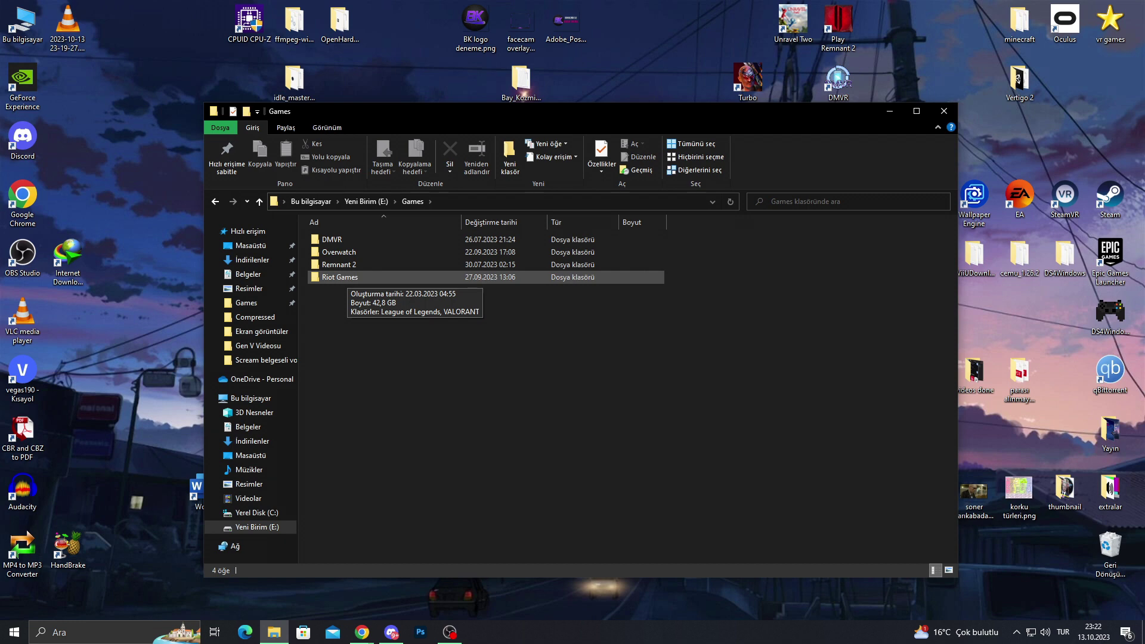
pyautogui.rightClick(347, 276)
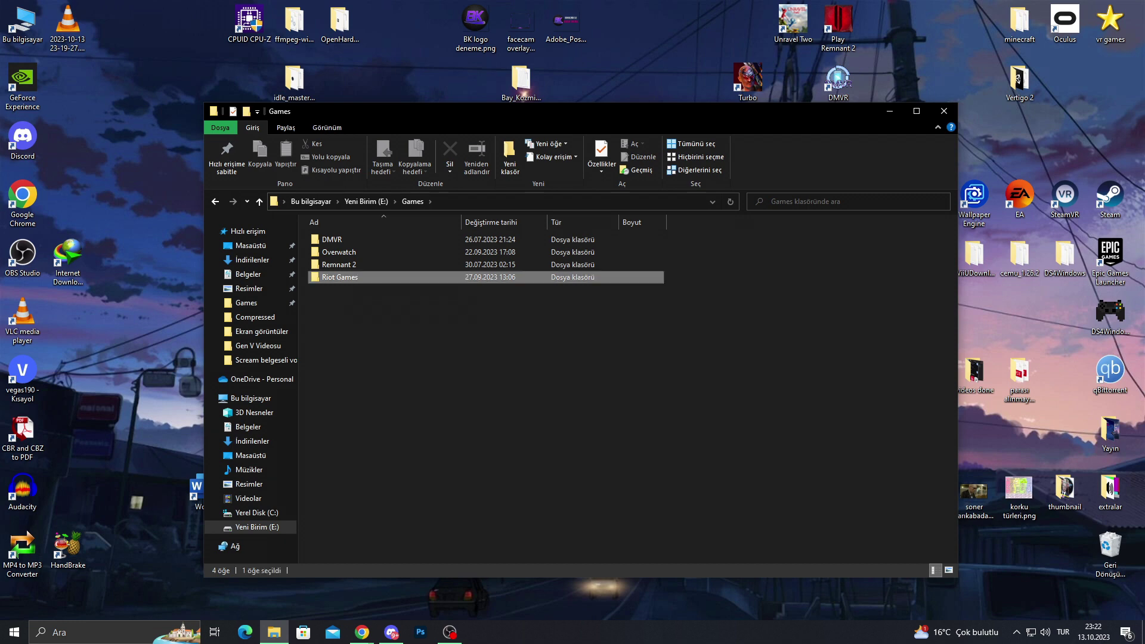
pyautogui.click(370, 552)
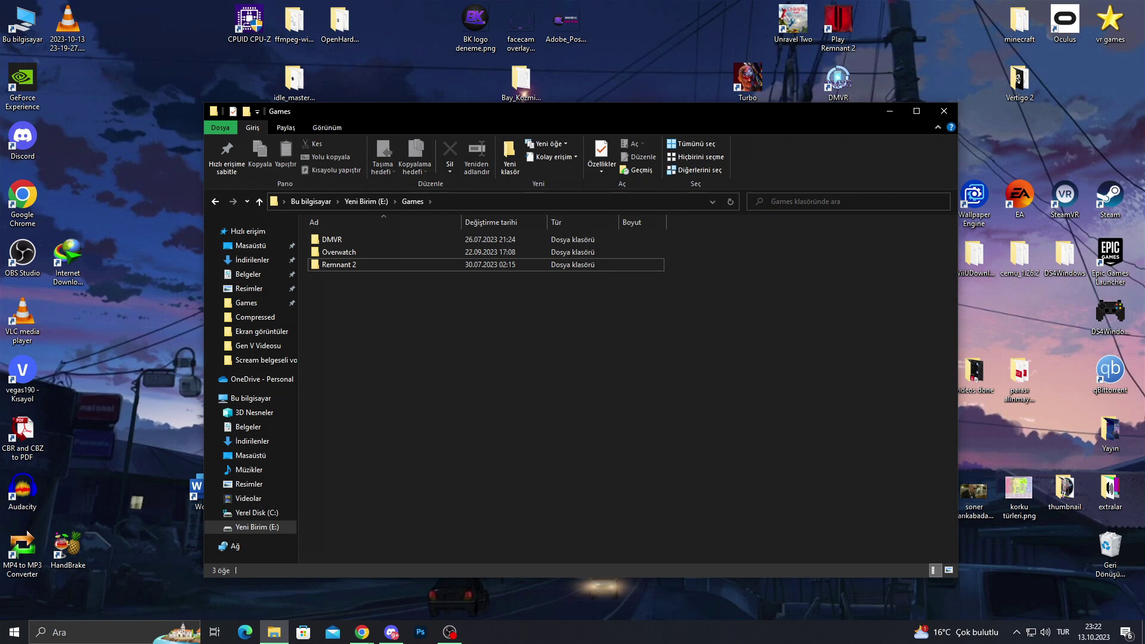
# Step: Permanently delete all seven items in the Recycle Bin
pyautogui.doubleClick(1109, 548)
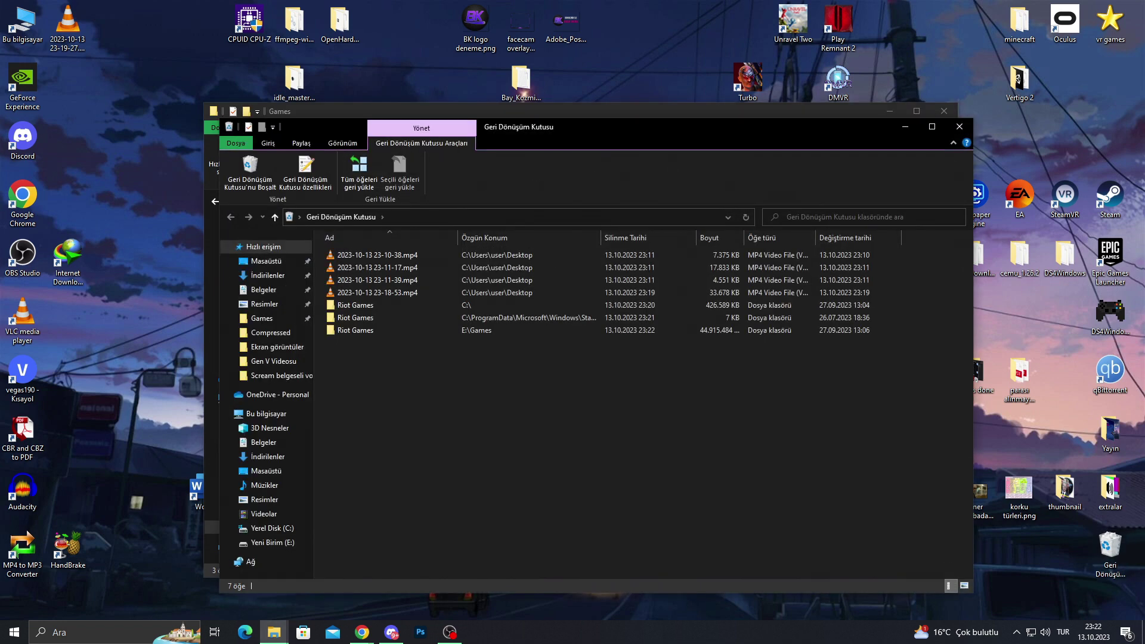
pyautogui.hotkey('ctrl', 'a')
pyautogui.press('Delete')
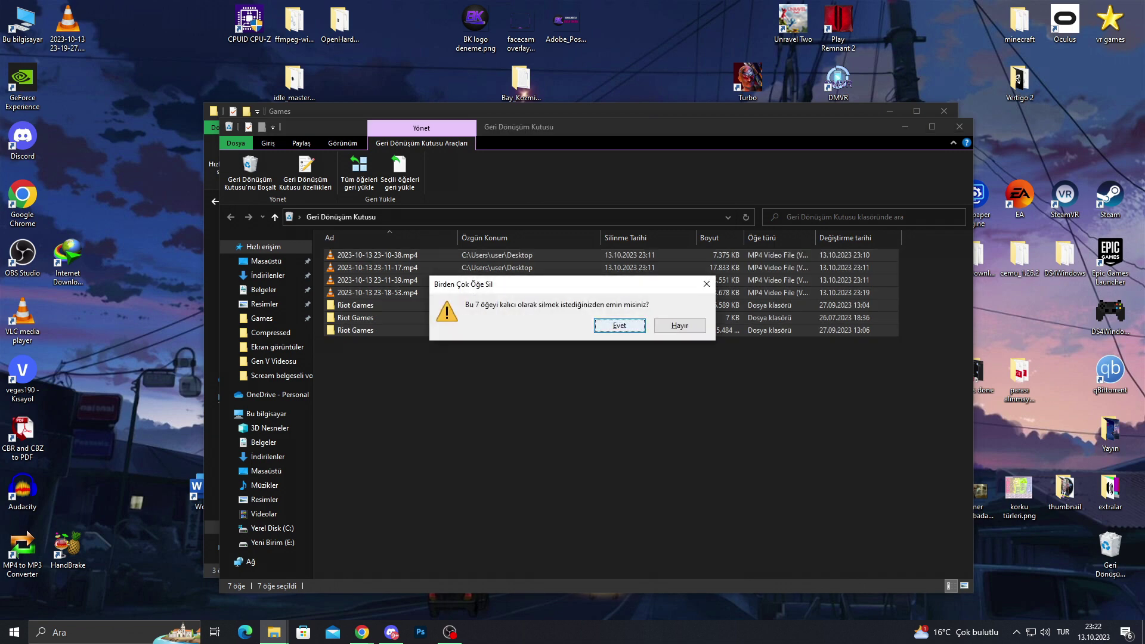
pyautogui.press('Return')
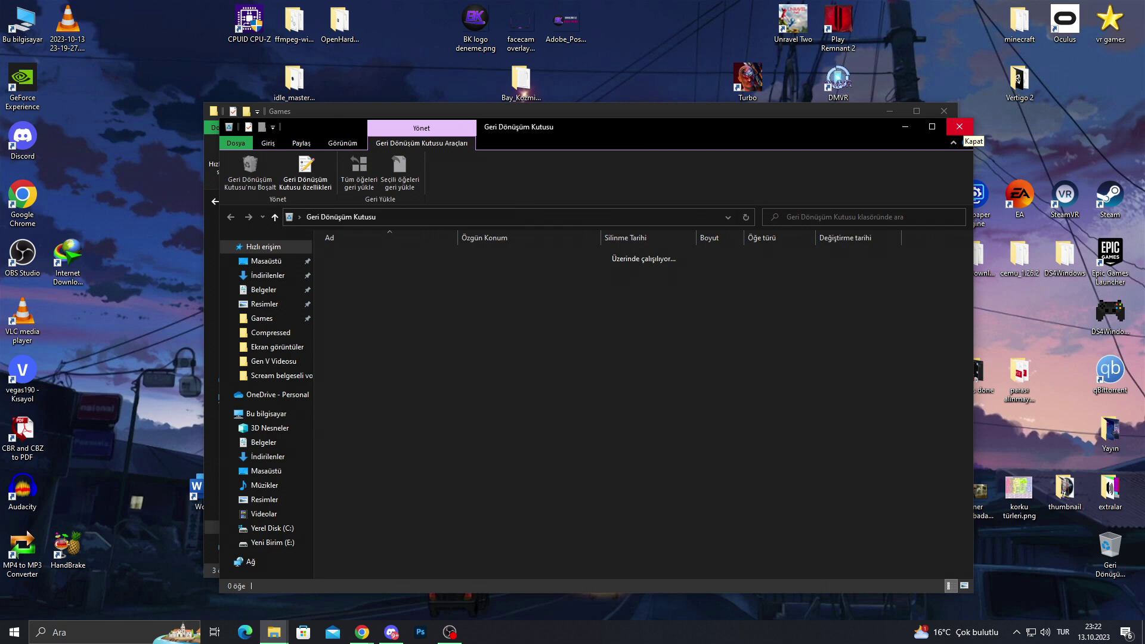
# Step: Close both Explorer windows and select the Riot Client, VALORANT and League of Legends shortcuts
pyautogui.click(959, 127)
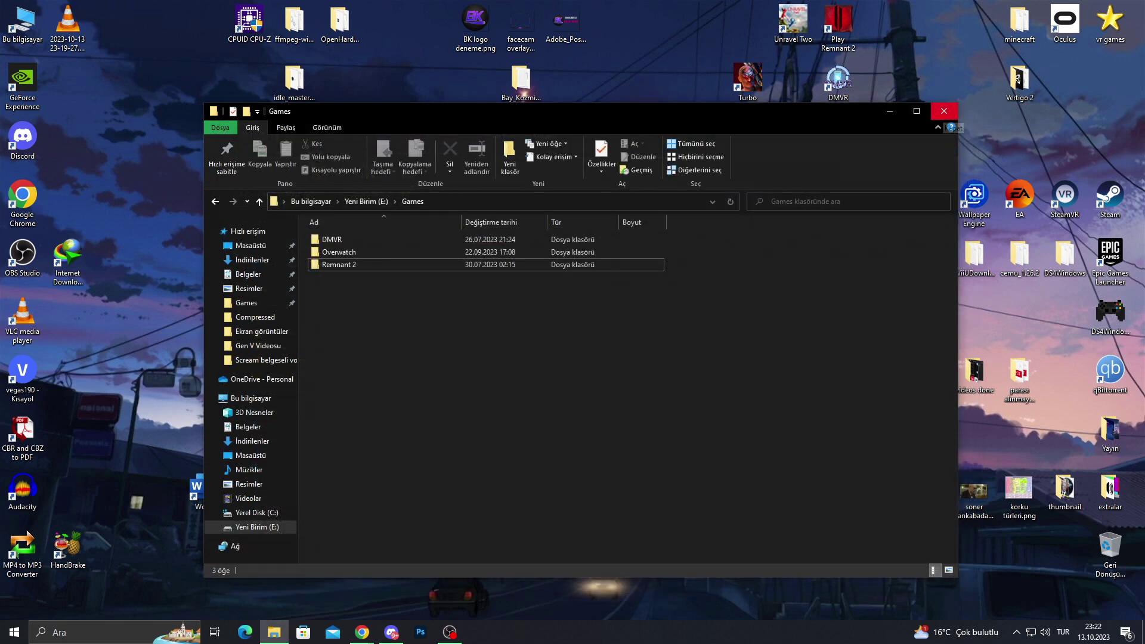
pyautogui.click(943, 111)
pyautogui.moveTo(656, 369); pyautogui.dragTo(497, 298)
# Step: Delete the three Riot desktop shortcuts and open Control Panel's uninstall program list
pyautogui.press('Delete')
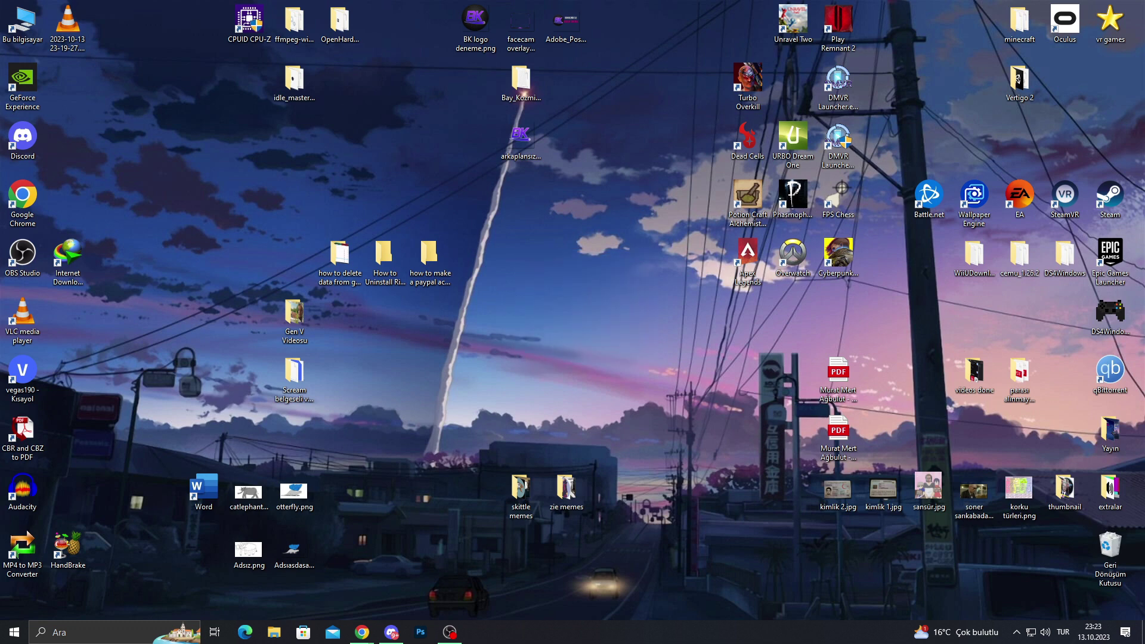
pyautogui.click(89, 632)
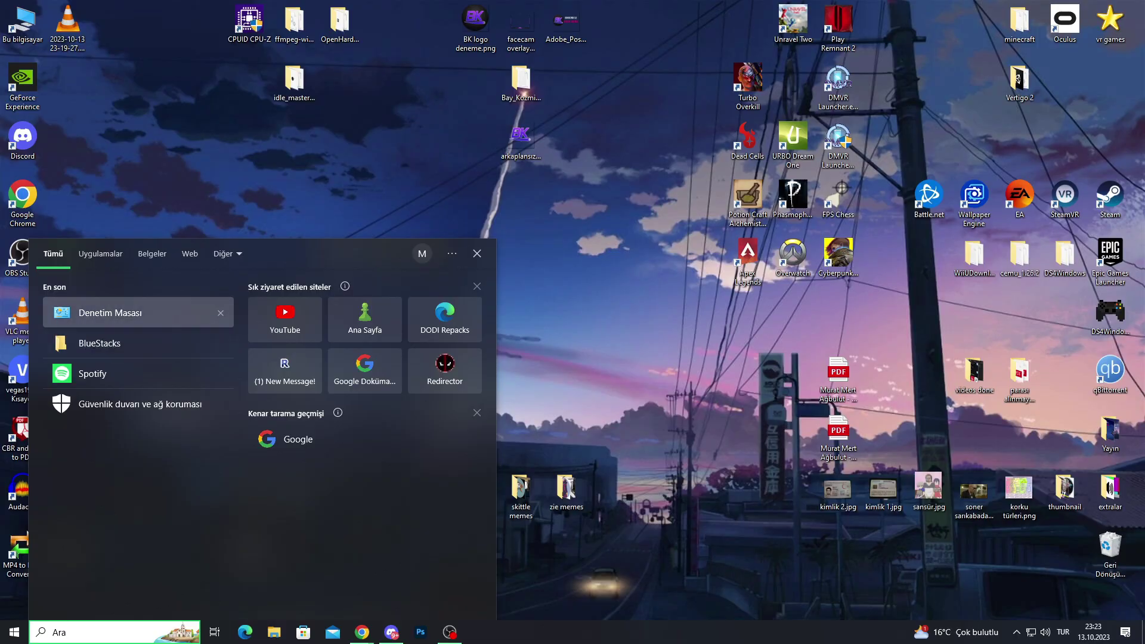
pyautogui.click(110, 312)
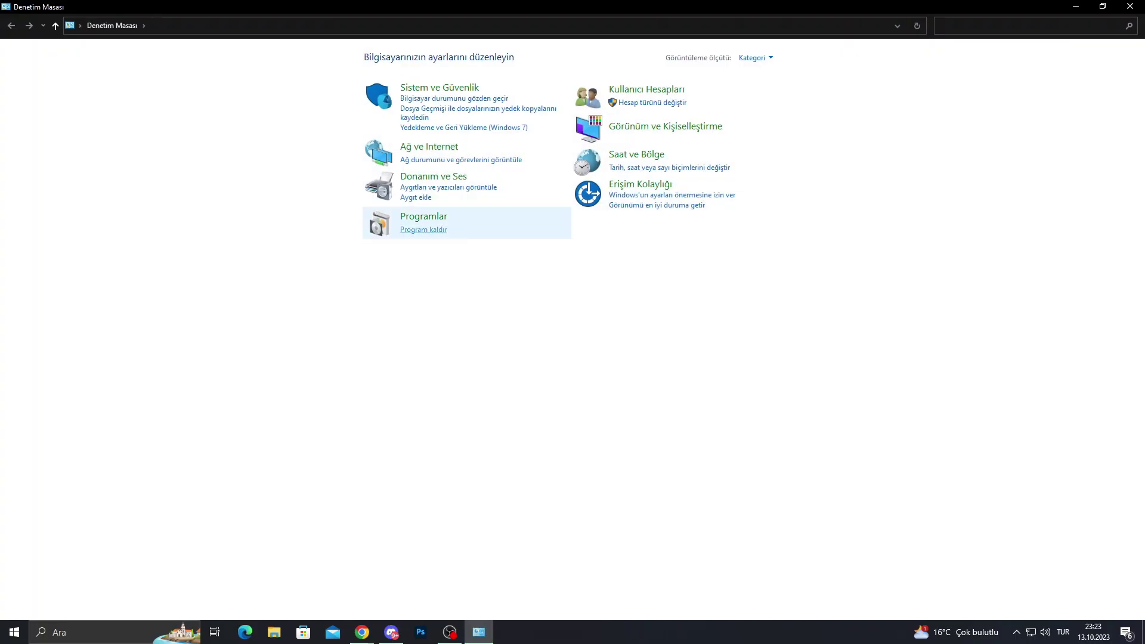
pyautogui.click(424, 230)
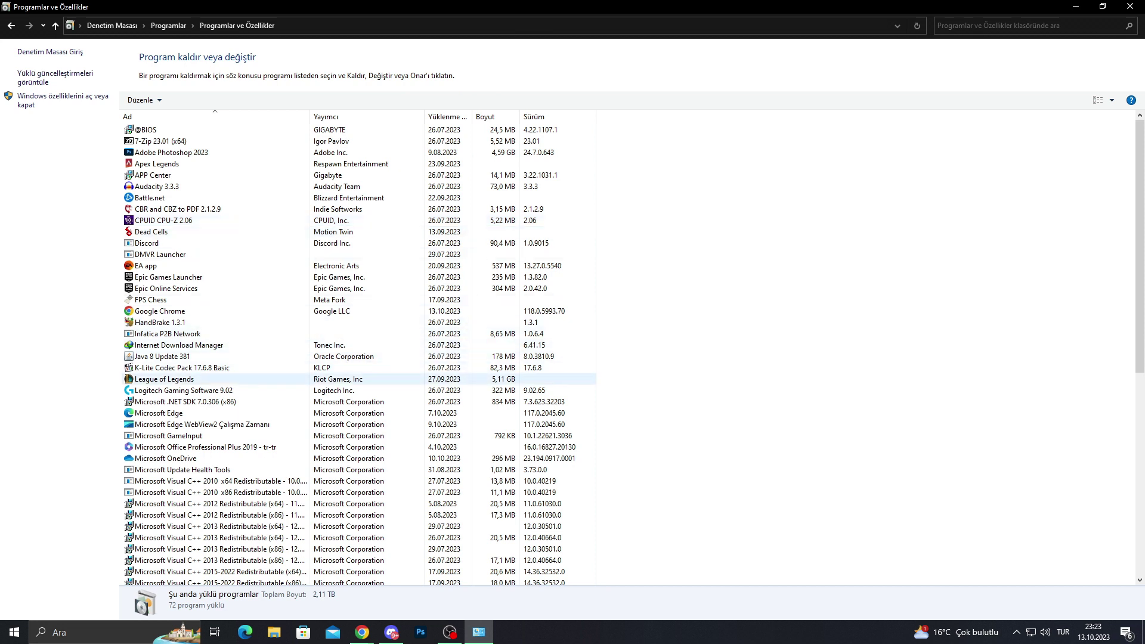
# Step: Uninstall League of Legends, removing its entry from the list after the error
pyautogui.click(179, 379)
pyautogui.rightClick(178, 381)
pyautogui.click(206, 391)
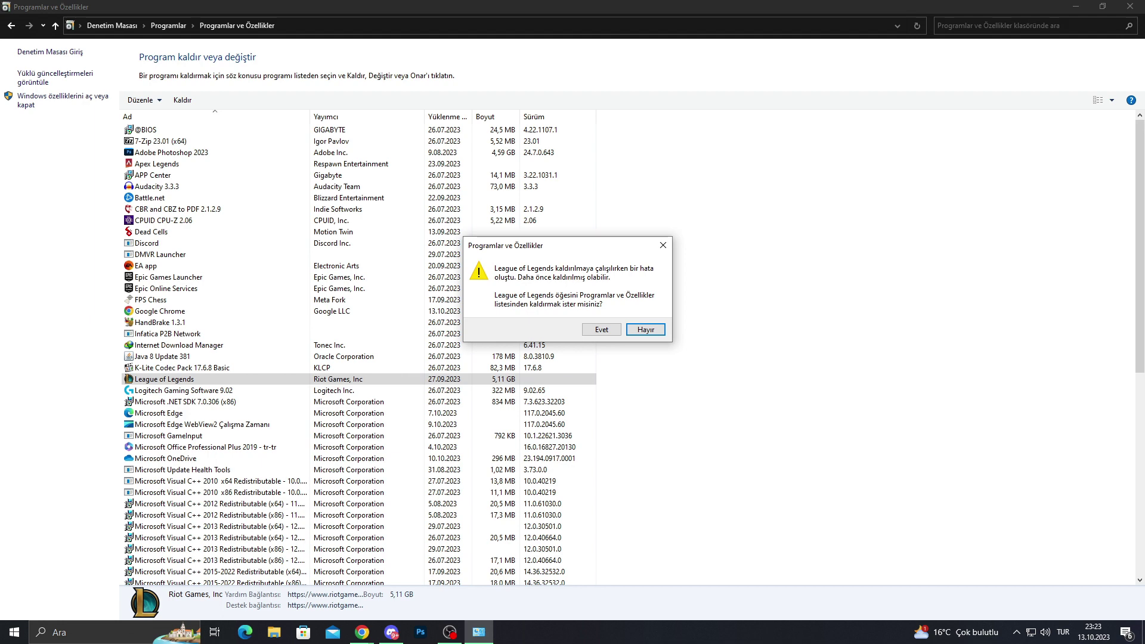
pyautogui.click(601, 329)
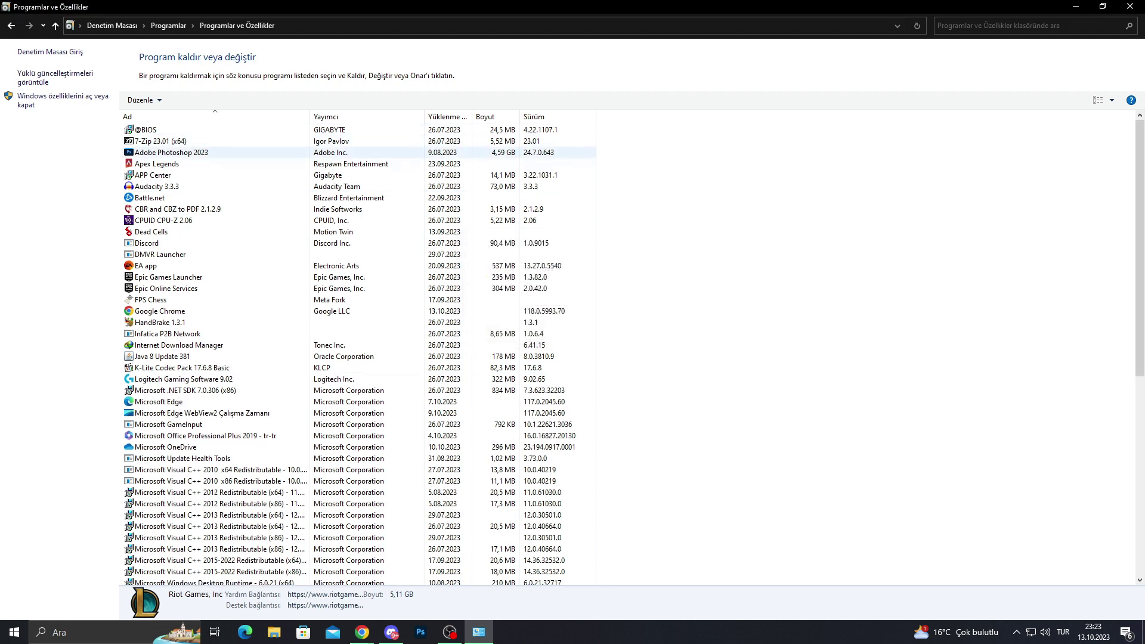
# Step: Uninstall VALORANT and remove its entry from the program list as well
pyautogui.scroll(-5, 238, 235)
pyautogui.scroll(-5, 238, 271)
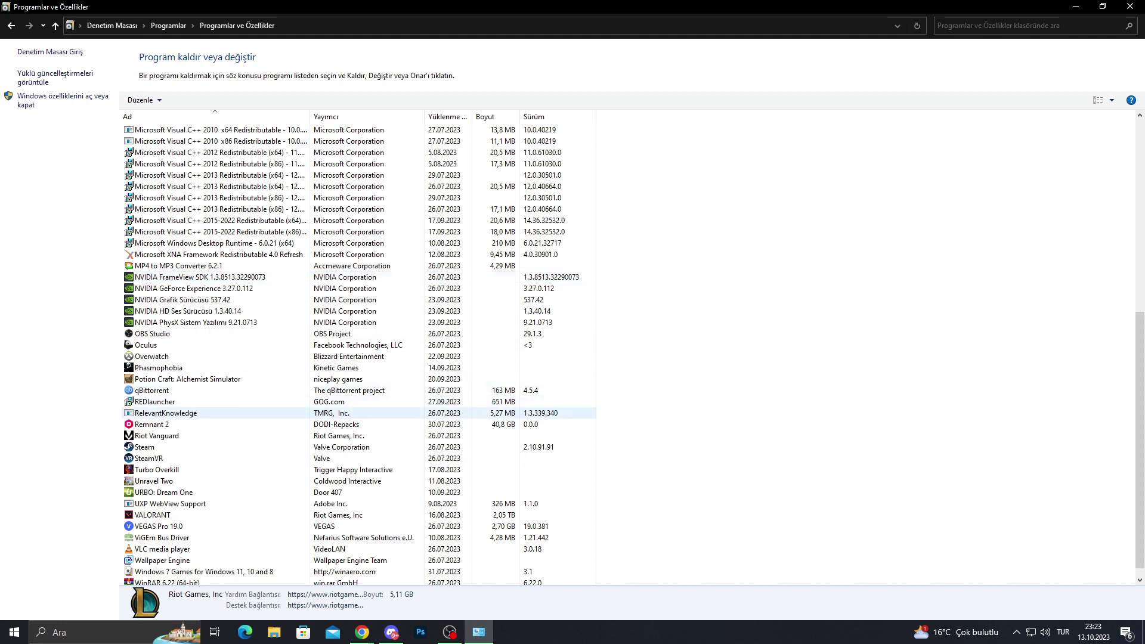
pyautogui.scroll(-1, 238, 494)
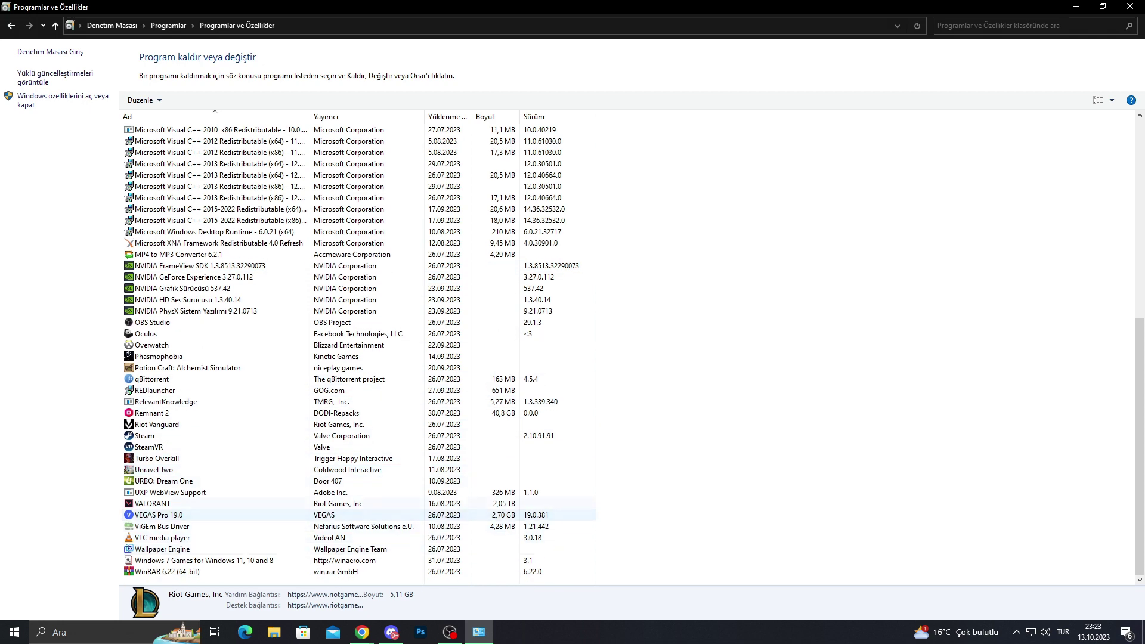
pyautogui.rightClick(165, 502)
pyautogui.click(194, 511)
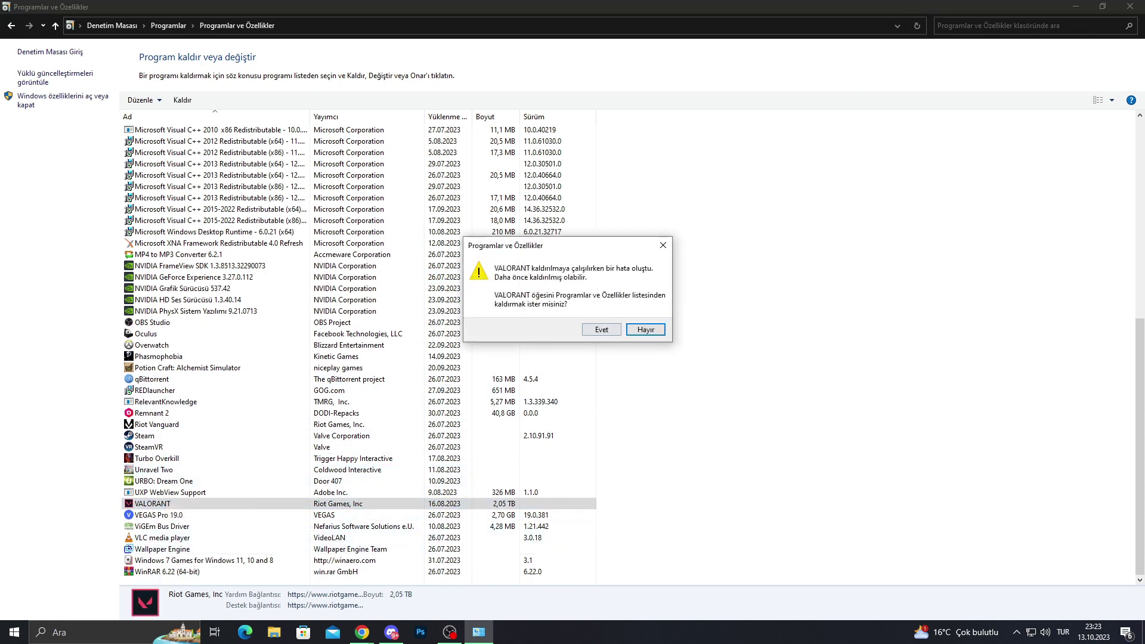
pyautogui.click(602, 329)
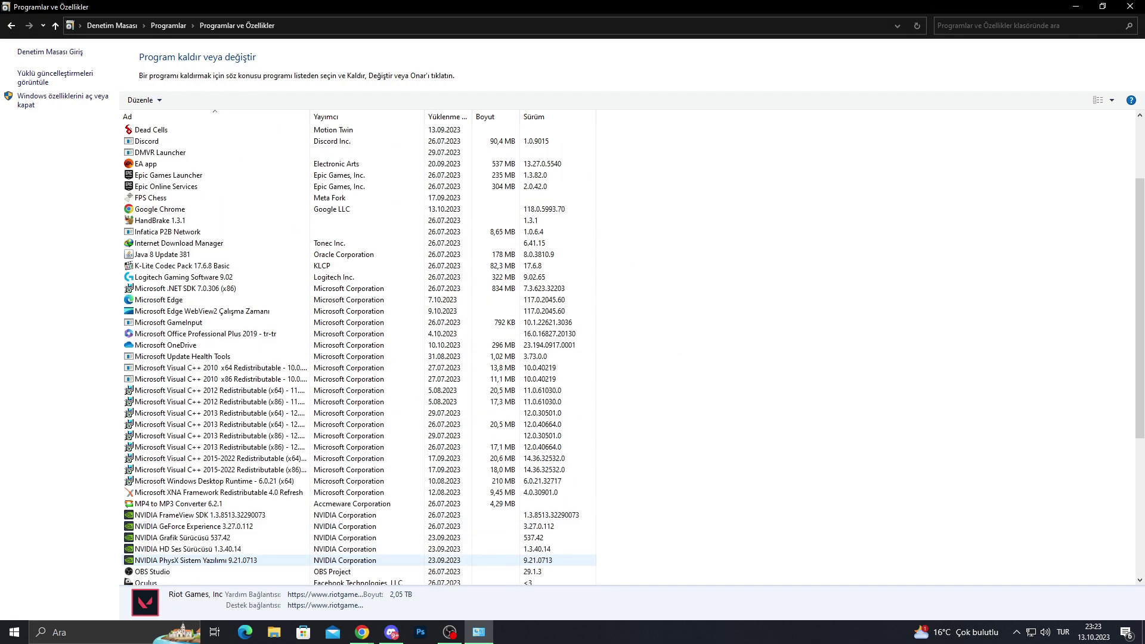
# Step: Confirm VALORANT no longer appears in the installed programs list, then close Programs and Features
pyautogui.scroll(-10, 357, 351)
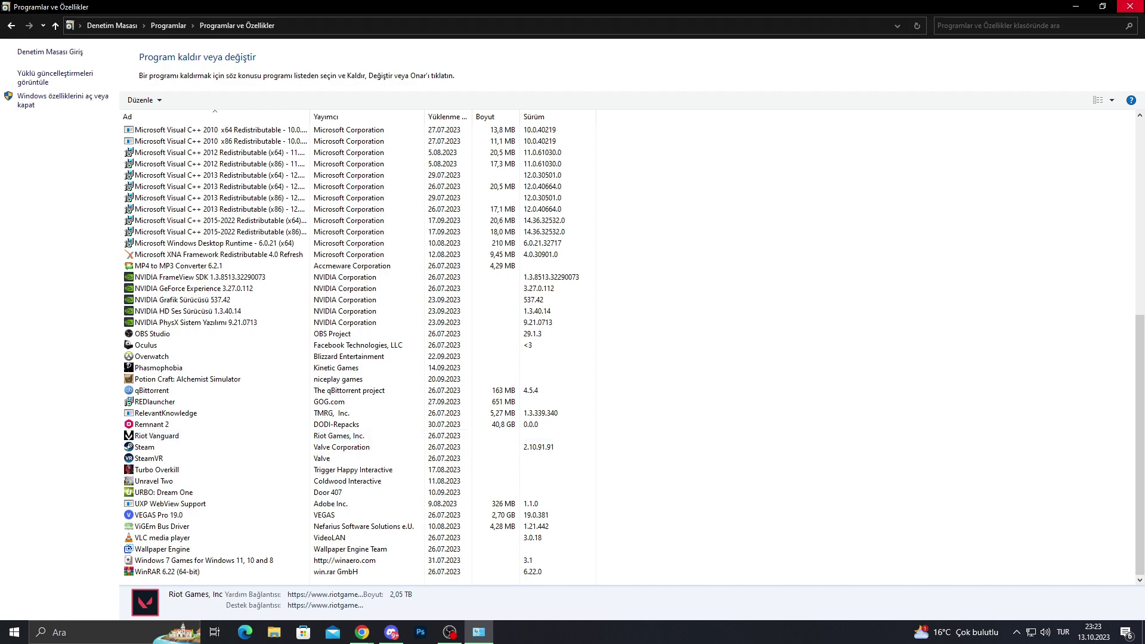
pyautogui.click(1129, 7)
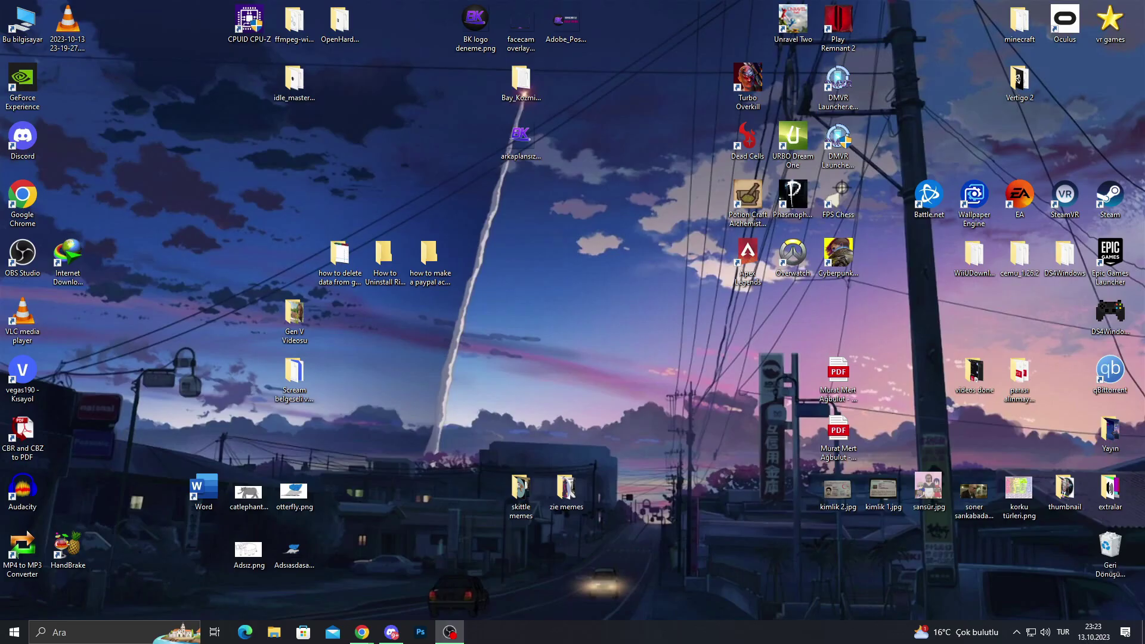